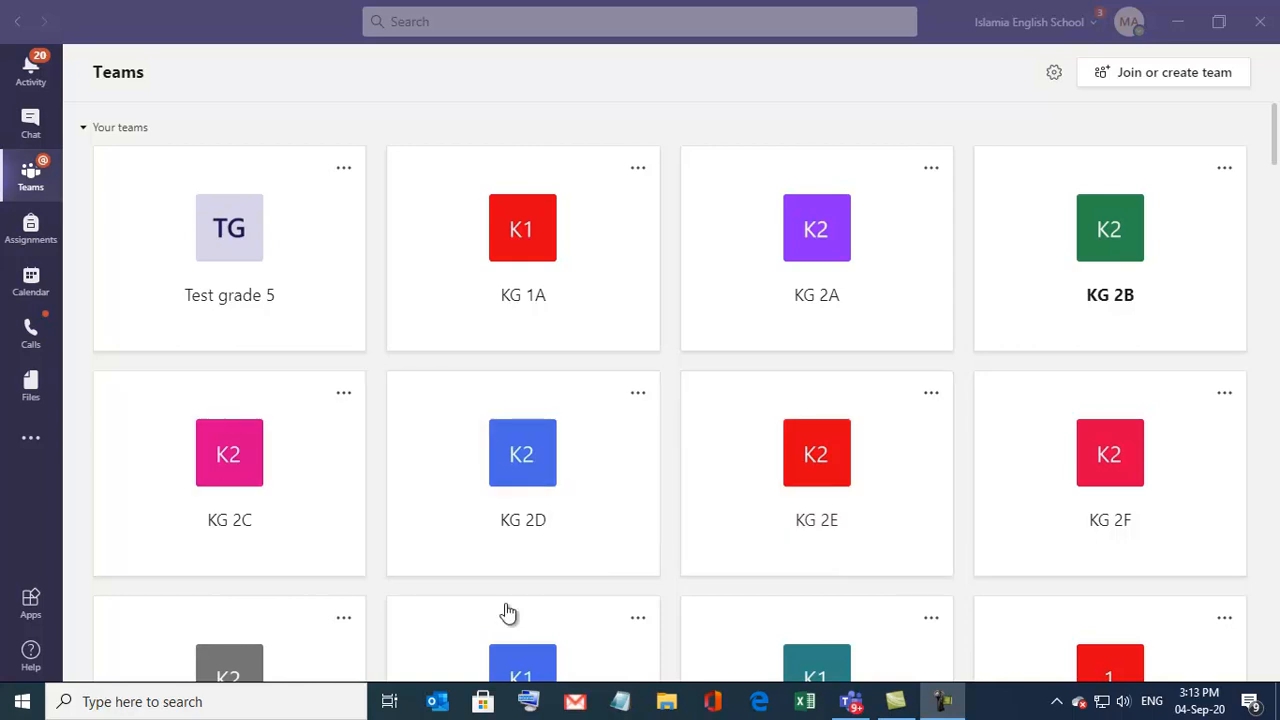
Create a new calendar meeting and title it ICT LESSON.
{"action": "left_click", "coordinate": [31, 282]}
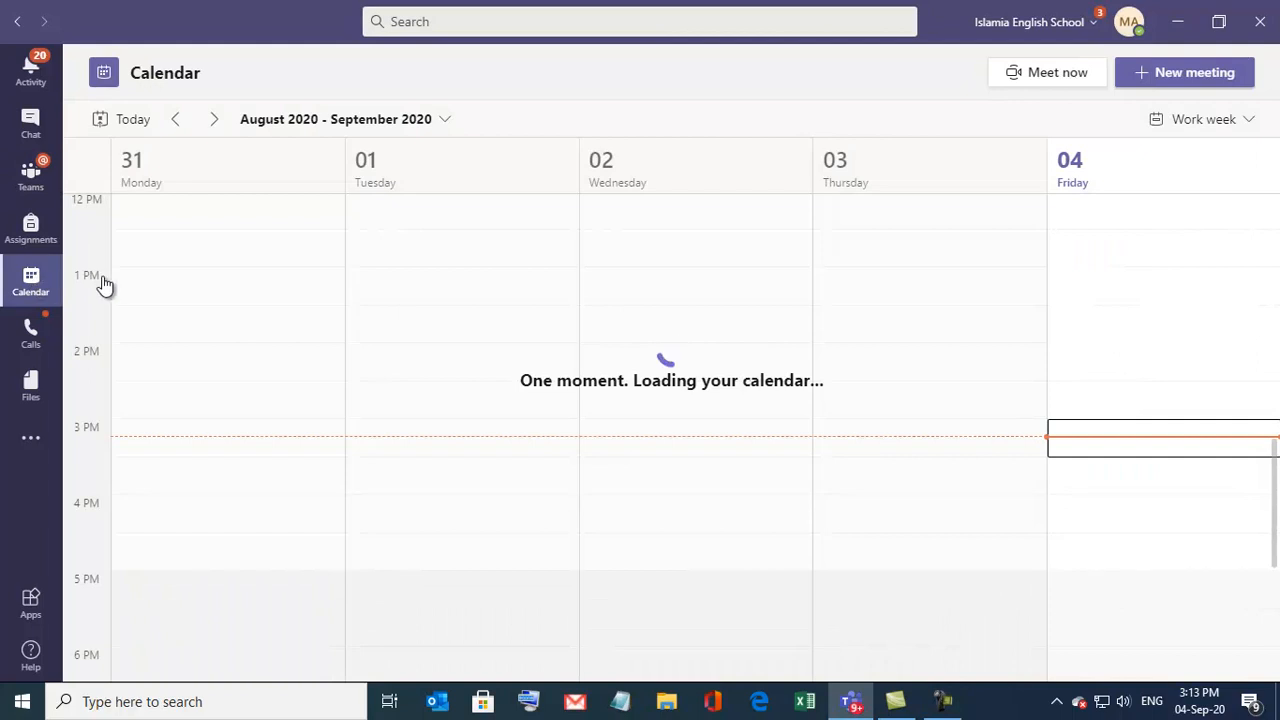
{"action": "left_click", "coordinate": [1137, 83]}
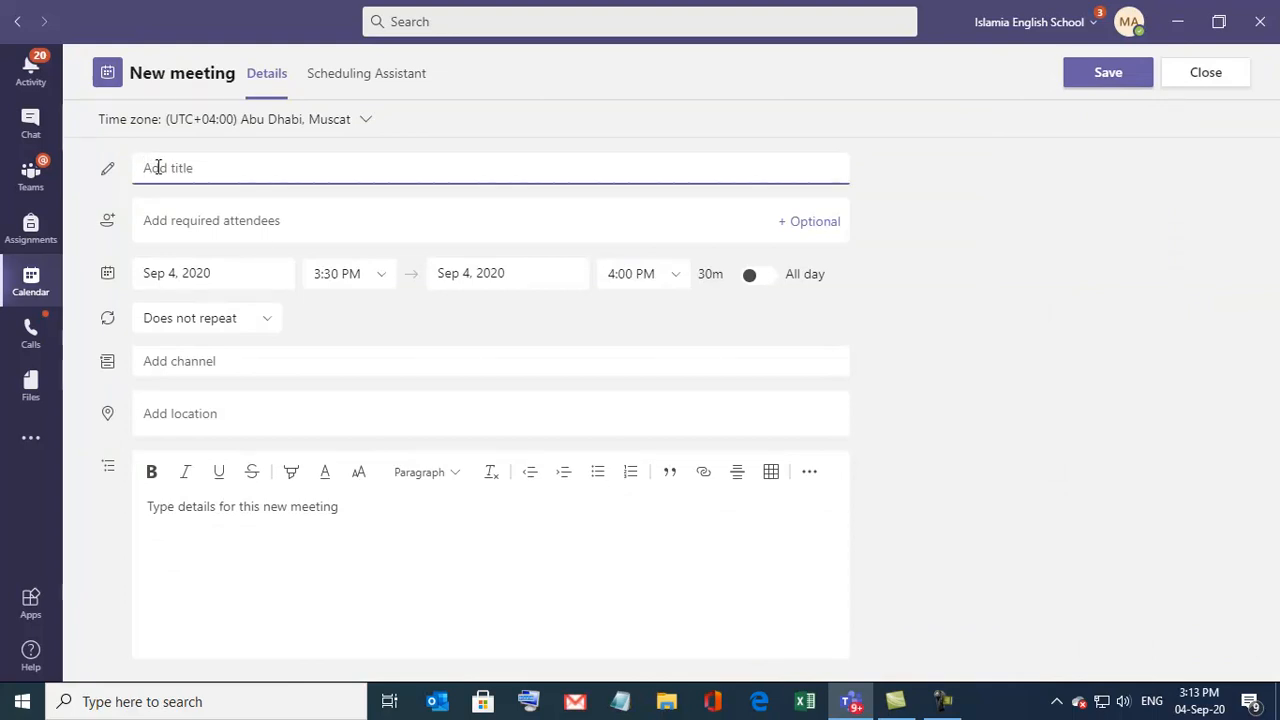
{"action": "type", "text": "i"}
{"action": "key", "text": "BackSpace"}
{"action": "key", "text": "BackSpace"}
{"action": "key", "text": "BackSpace"}
{"action": "type", "text": "ICT LESSON"}
Set the meeting's date to Sep 6, 2020 and its start time to 10:35 AM.
{"action": "left_click", "coordinate": [180, 275]}
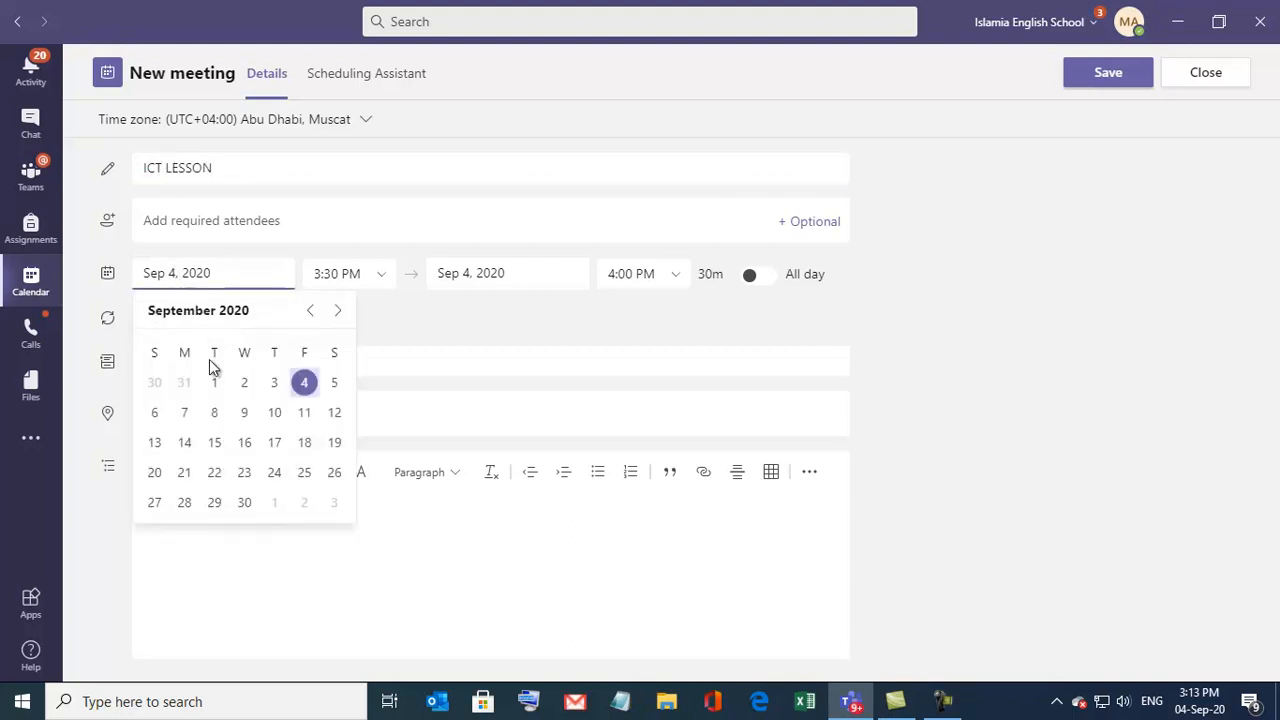
{"action": "left_click", "coordinate": [155, 413]}
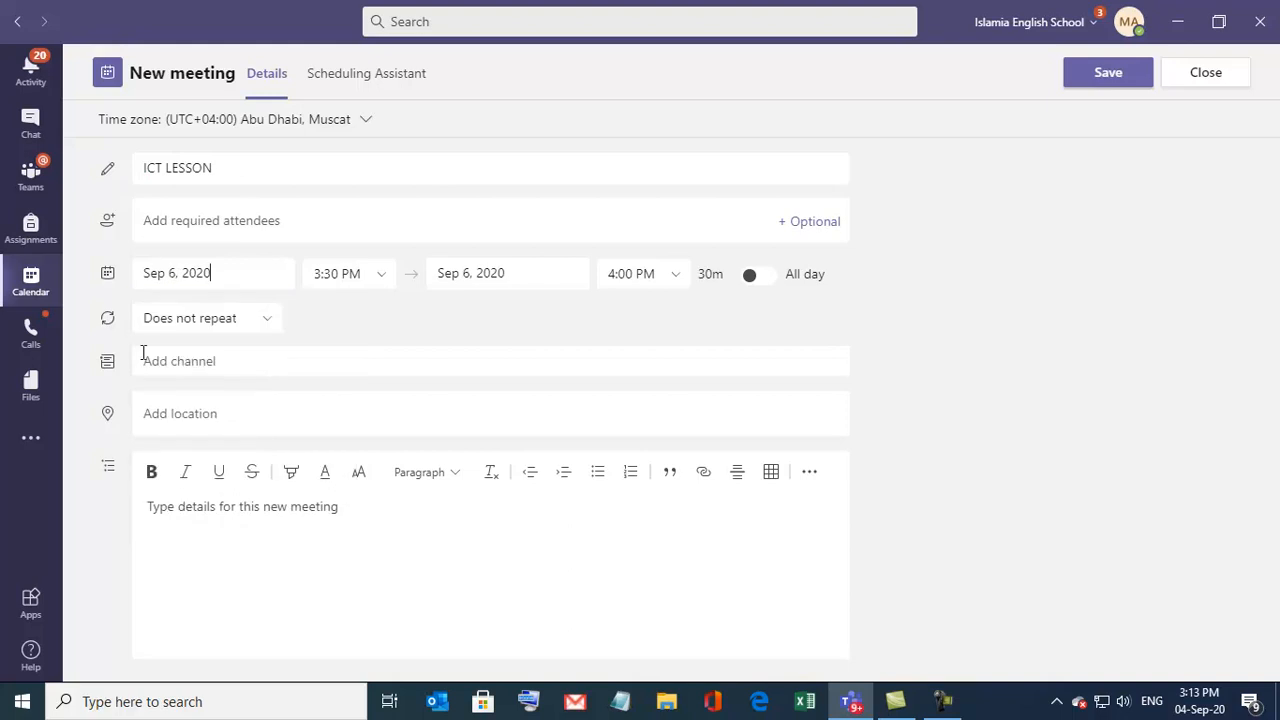
{"action": "left_click", "coordinate": [316, 277]}
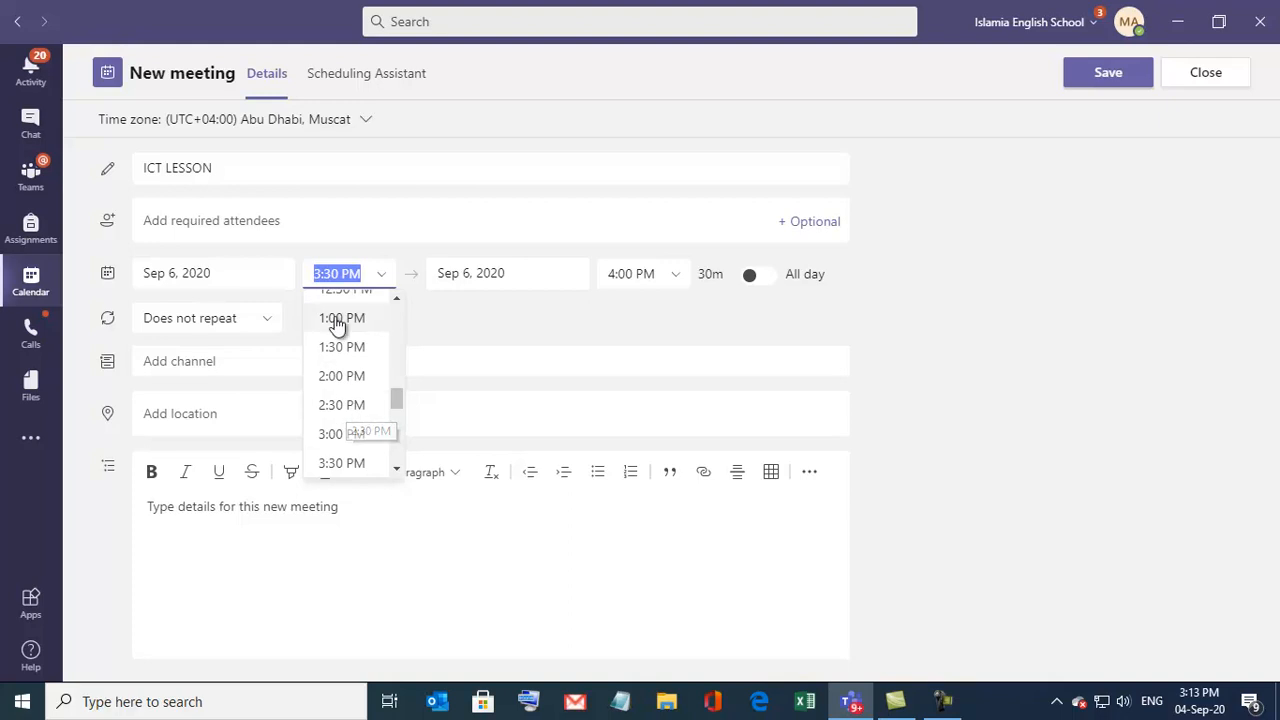
{"action": "left_click", "coordinate": [314, 273]}
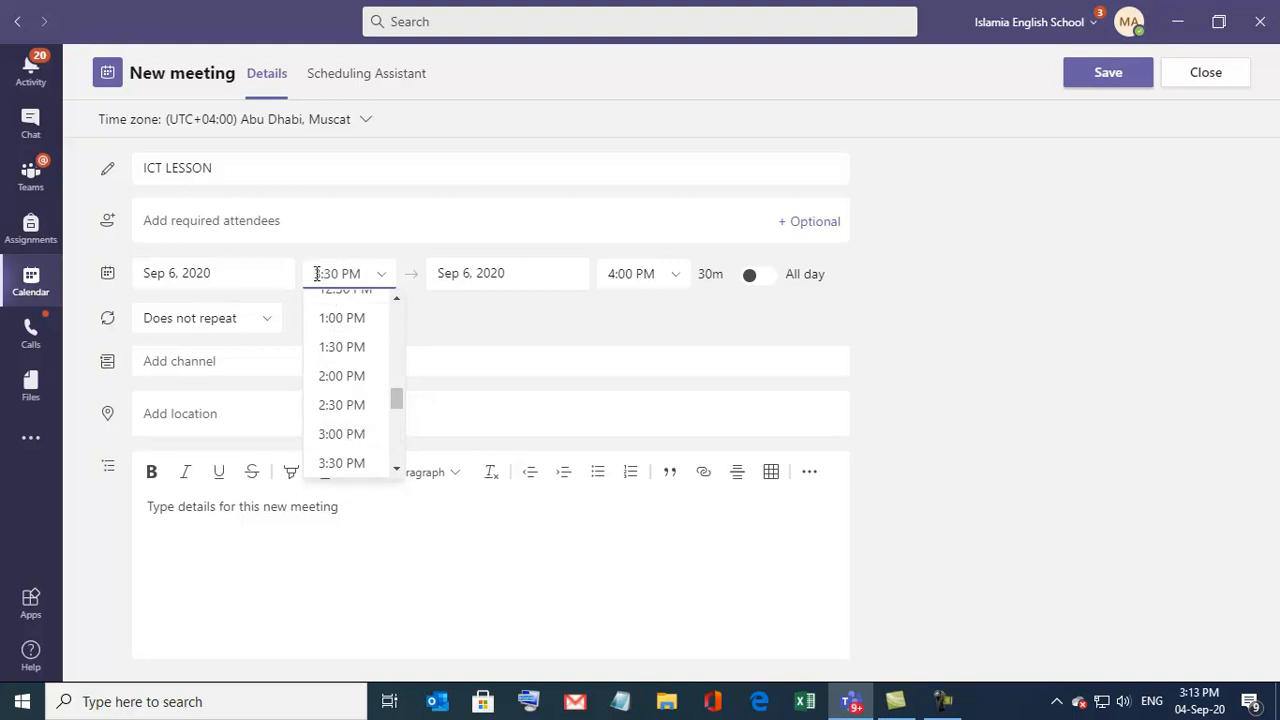
{"action": "type", "text": "10:35"}
{"action": "key", "text": "Delete"}
{"action": "key", "text": "Delete"}
{"action": "key", "text": "Delete"}
{"action": "key", "text": "Delete"}
{"action": "key", "text": "Delete"}
{"action": "key", "text": "Delete"}
{"action": "key", "text": "Delete"}
{"action": "type", "text": "AM"}
{"action": "left_click", "coordinate": [509, 307]}
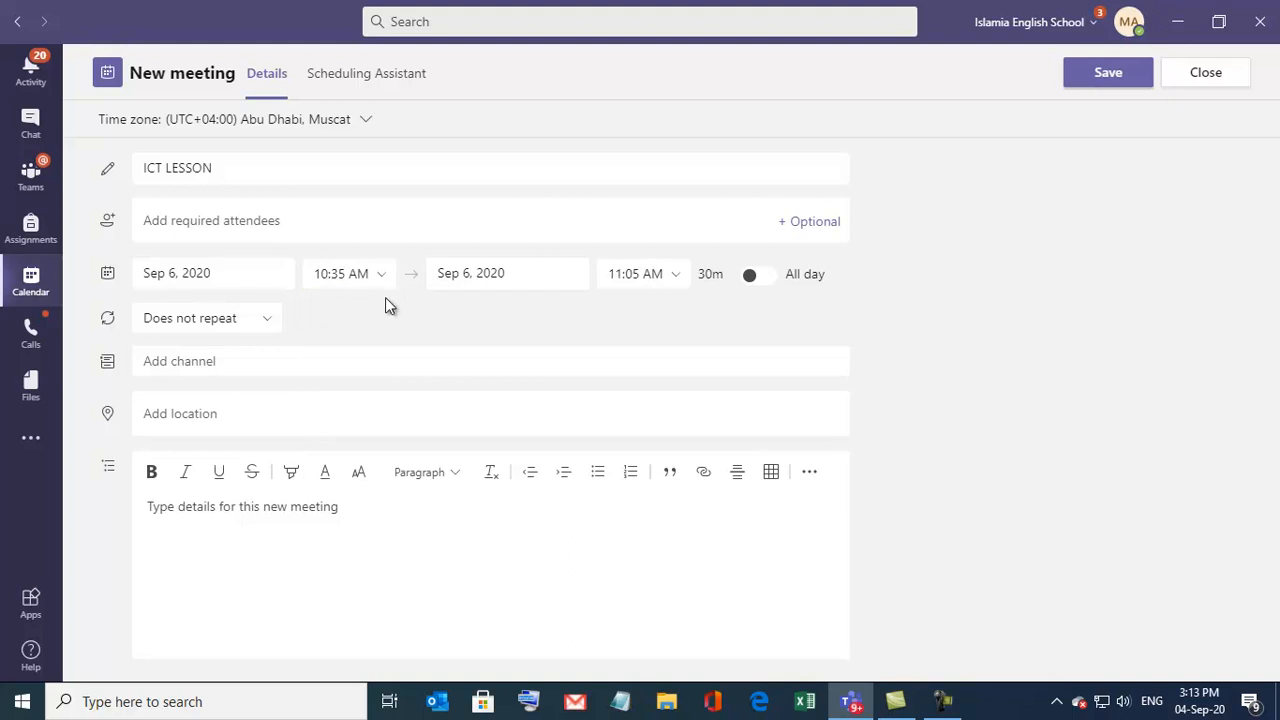
Set the meeting's end time to 11:20 AM, and turn the all-day option on and off again.
{"action": "left_click", "coordinate": [637, 275]}
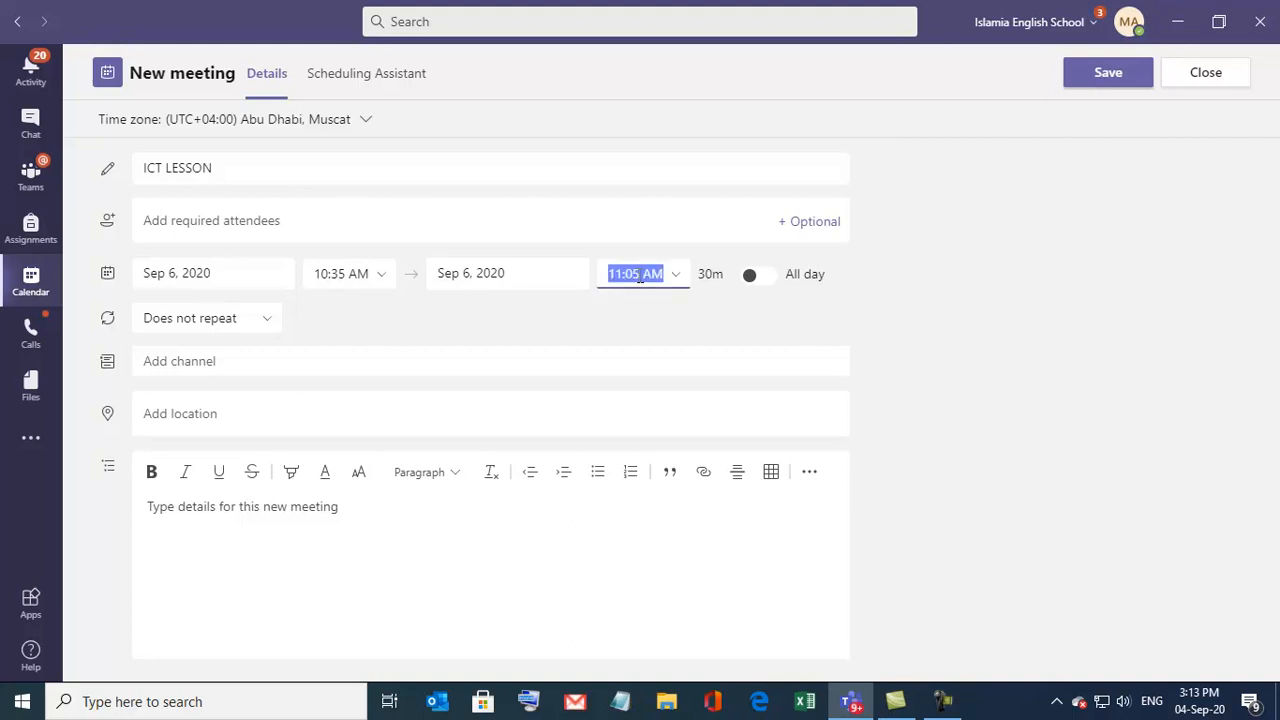
{"action": "left_click", "coordinate": [636, 274]}
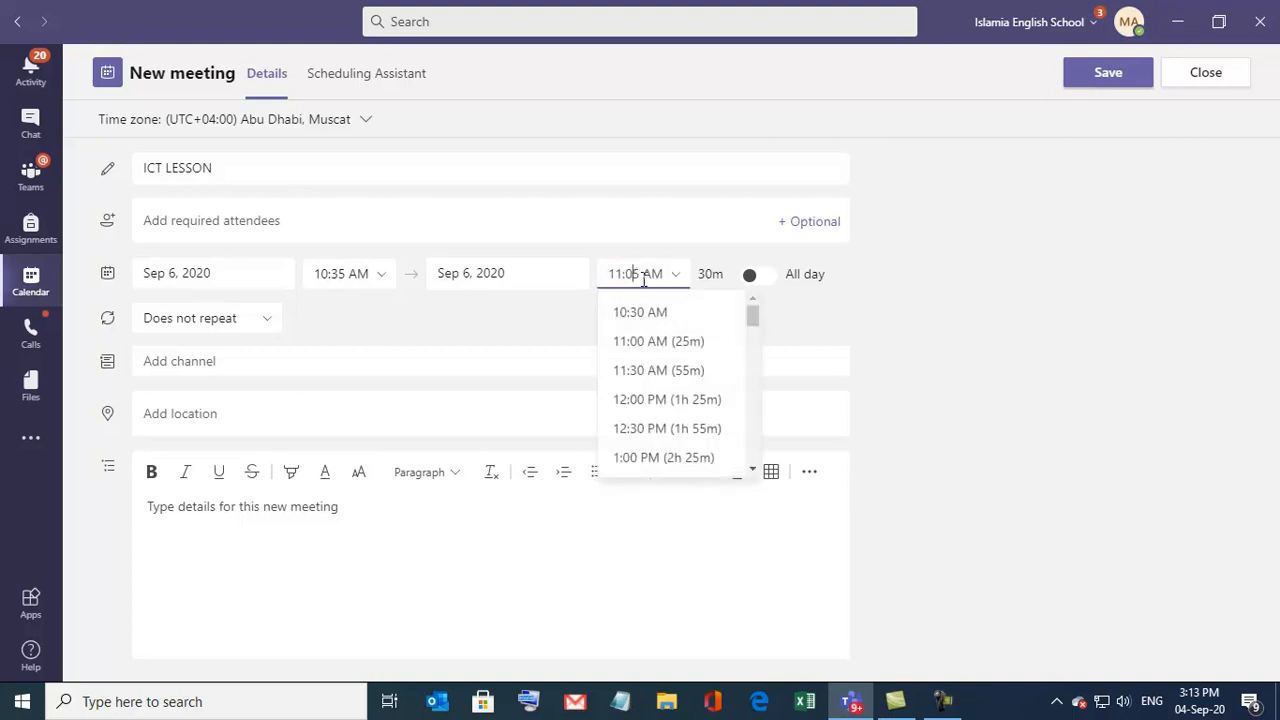
{"action": "key", "text": "Delete"}
{"action": "key", "text": "BackSpace"}
{"action": "type", "text": "20"}
{"action": "left_click", "coordinate": [773, 283]}
{"action": "left_click", "coordinate": [766, 277]}
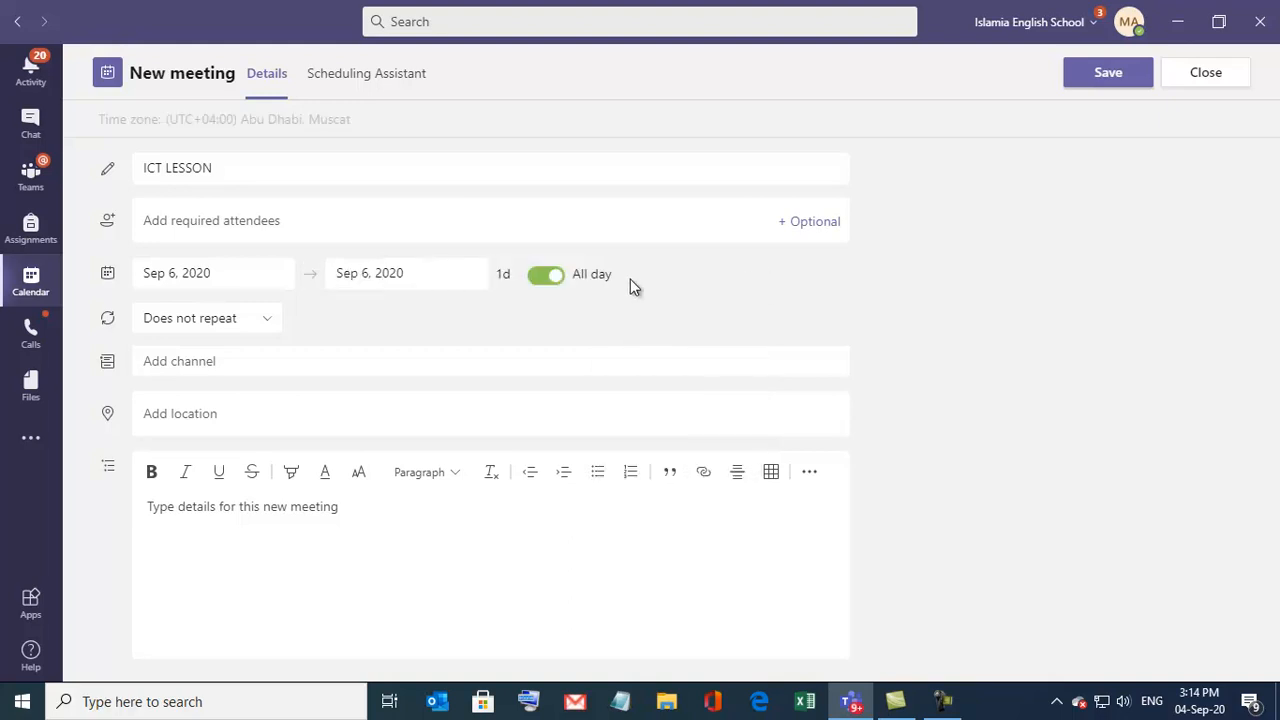
{"action": "left_click", "coordinate": [551, 278]}
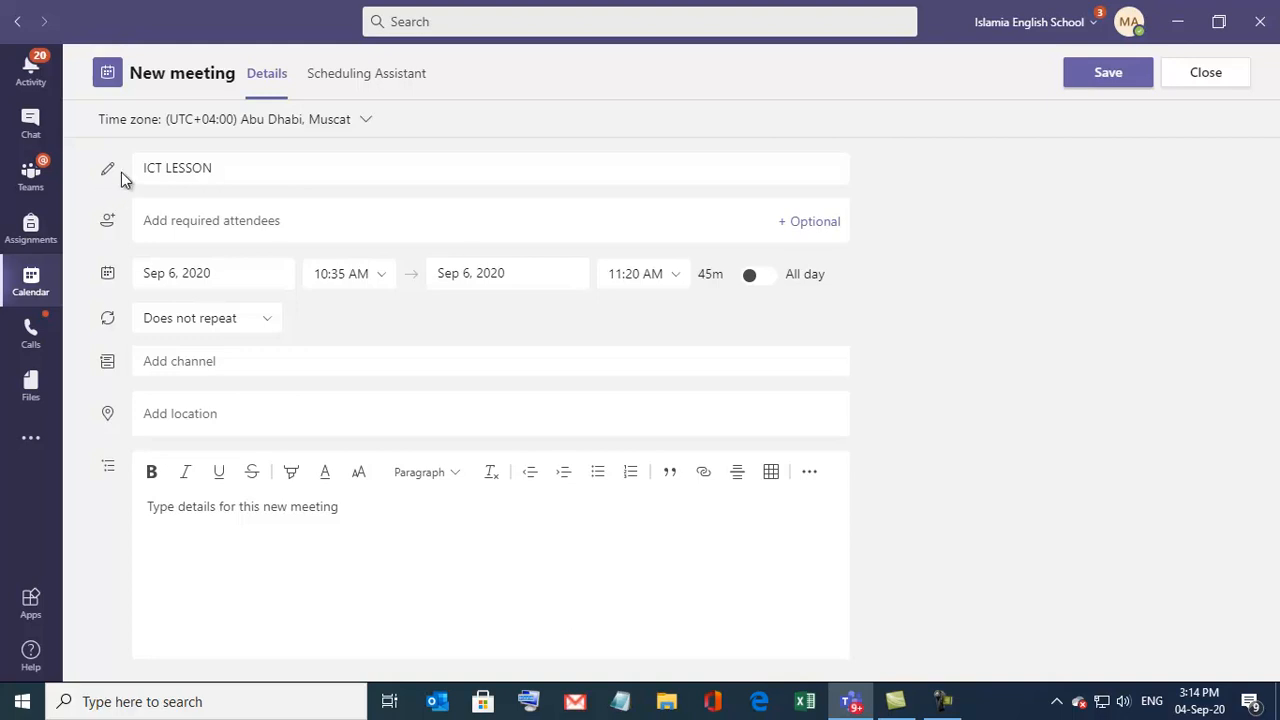
Make the meeting repeat weekly and assign it to the General channel of team 8D.
{"action": "left_click", "coordinate": [265, 322]}
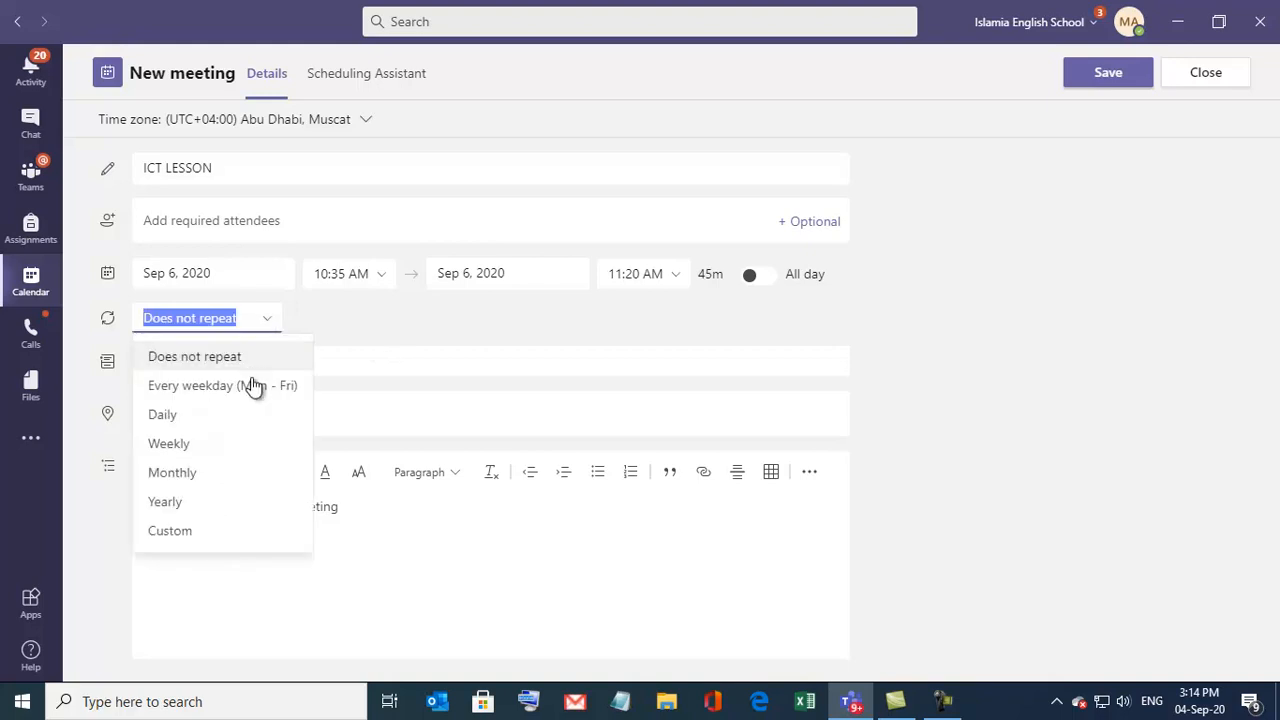
{"action": "left_click", "coordinate": [175, 445]}
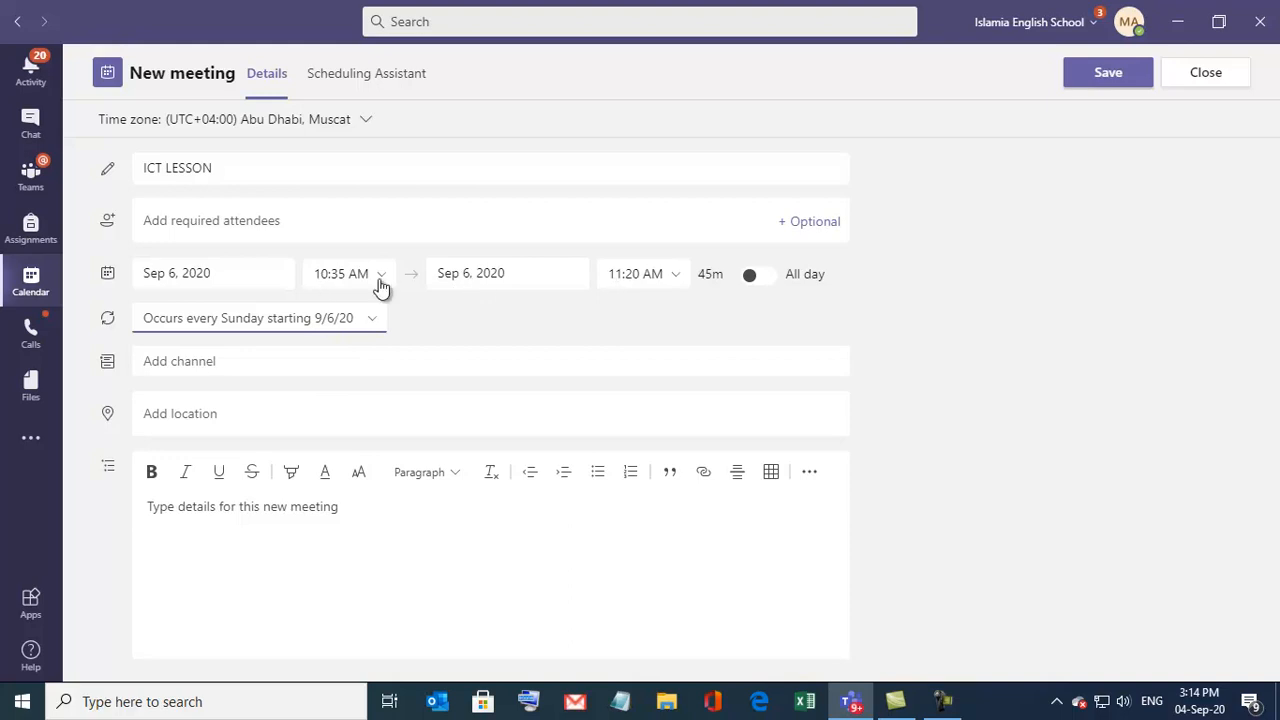
{"action": "left_click", "coordinate": [150, 363]}
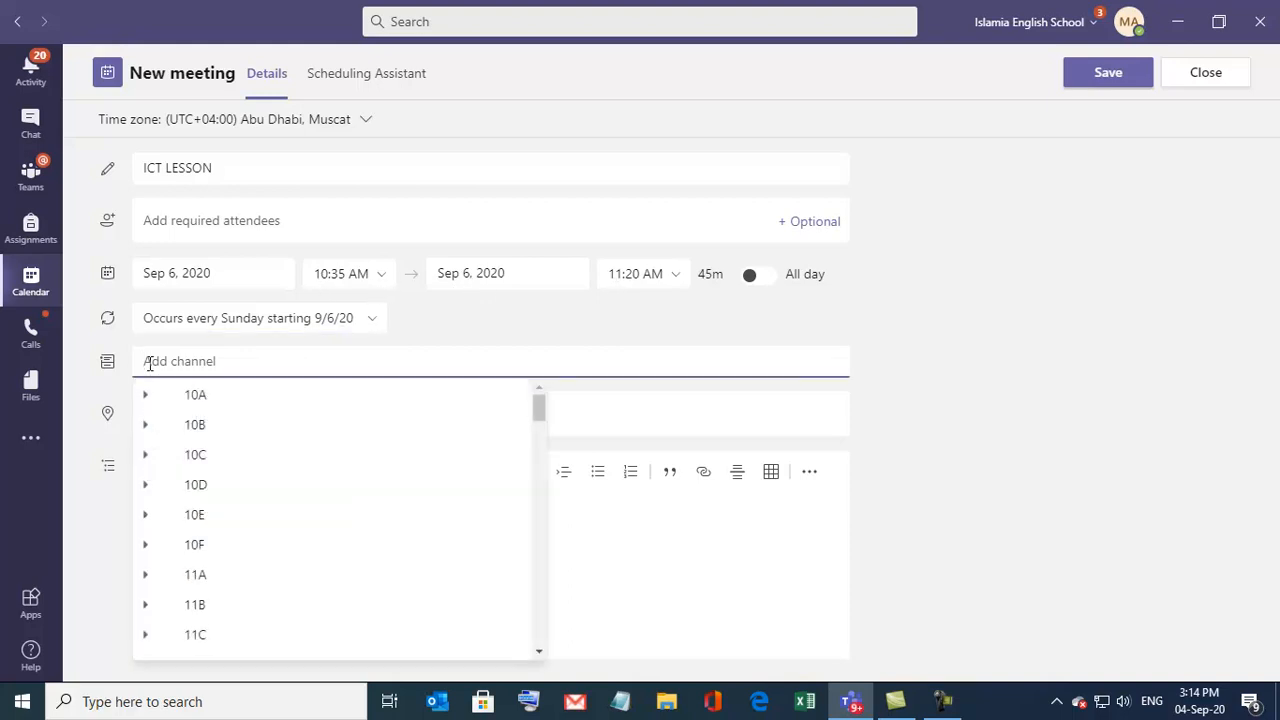
{"action": "type", "text": "8D"}
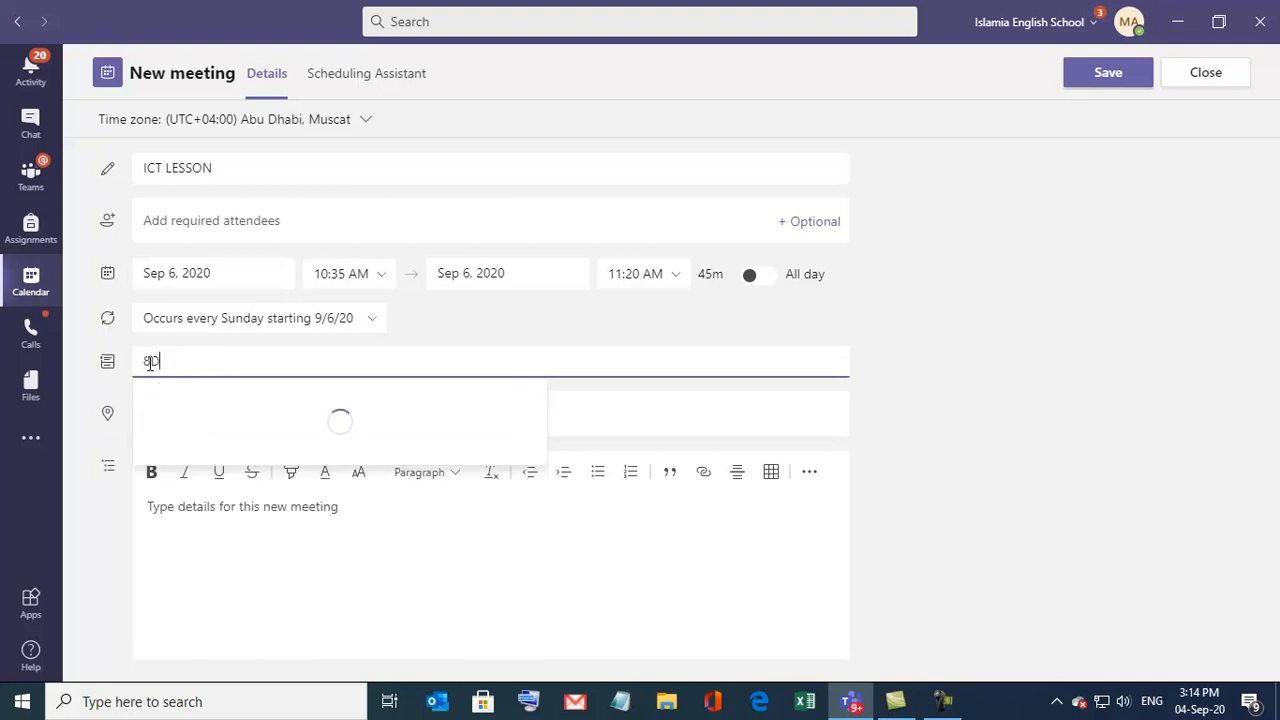
{"action": "left_click", "coordinate": [194, 397]}
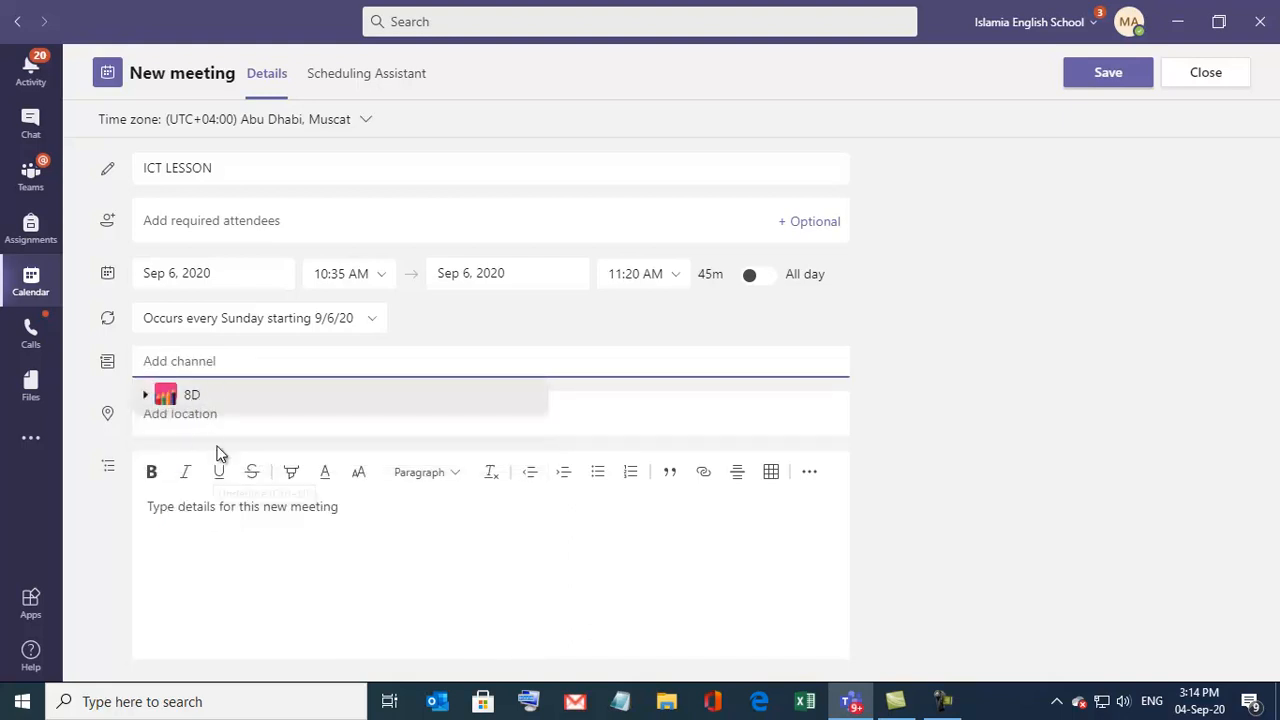
{"action": "left_click", "coordinate": [194, 399]}
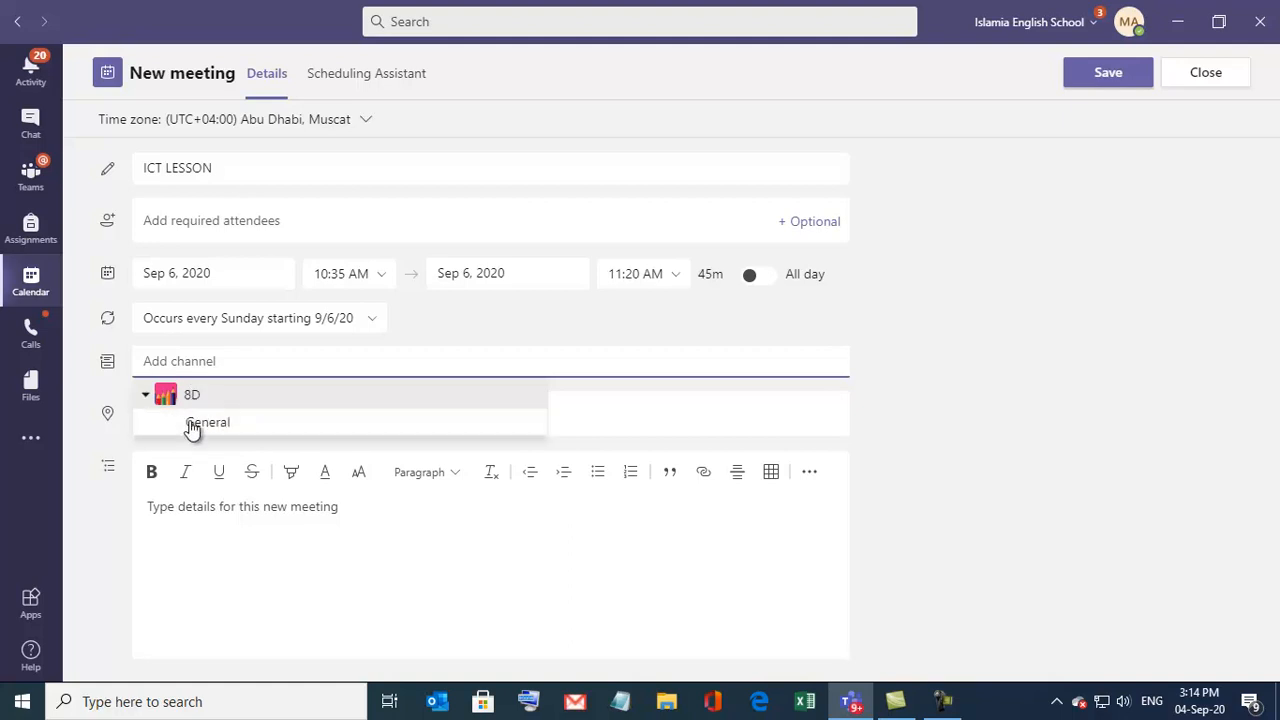
{"action": "left_click", "coordinate": [208, 433]}
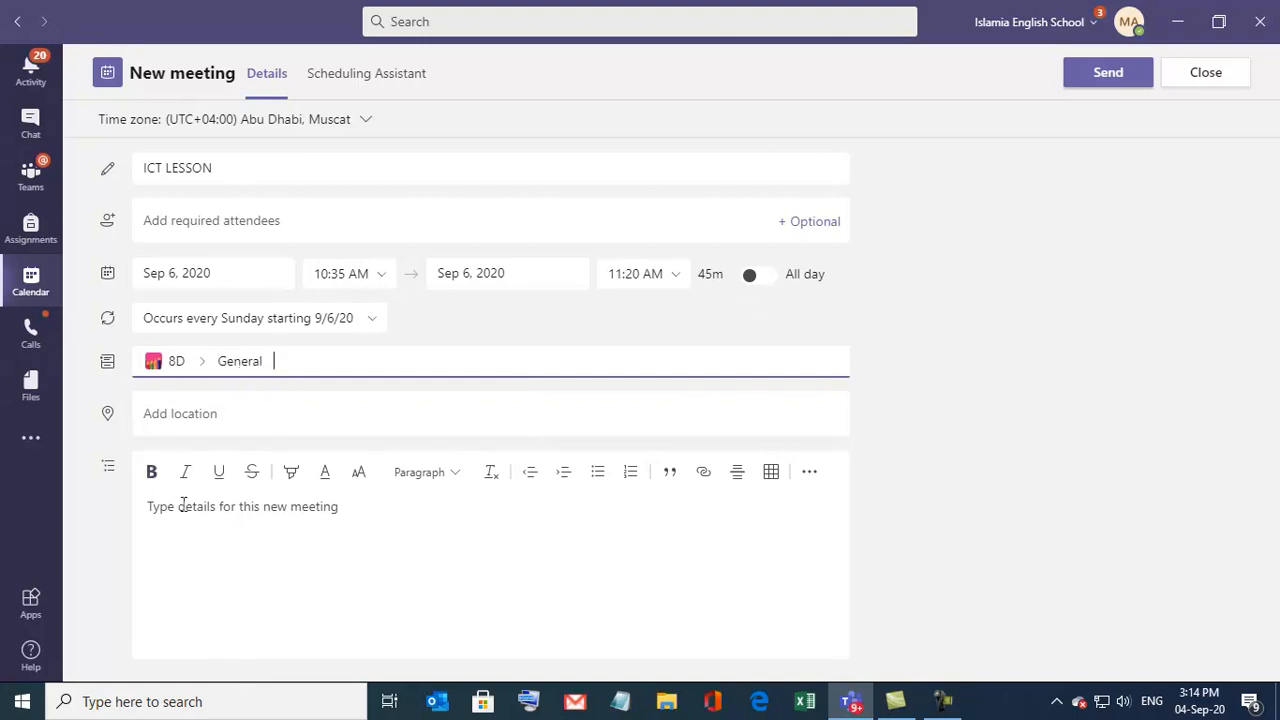
Add ICT LAB BOYS as the meeting location and place the cursor in the details area.
{"action": "left_click", "coordinate": [172, 417]}
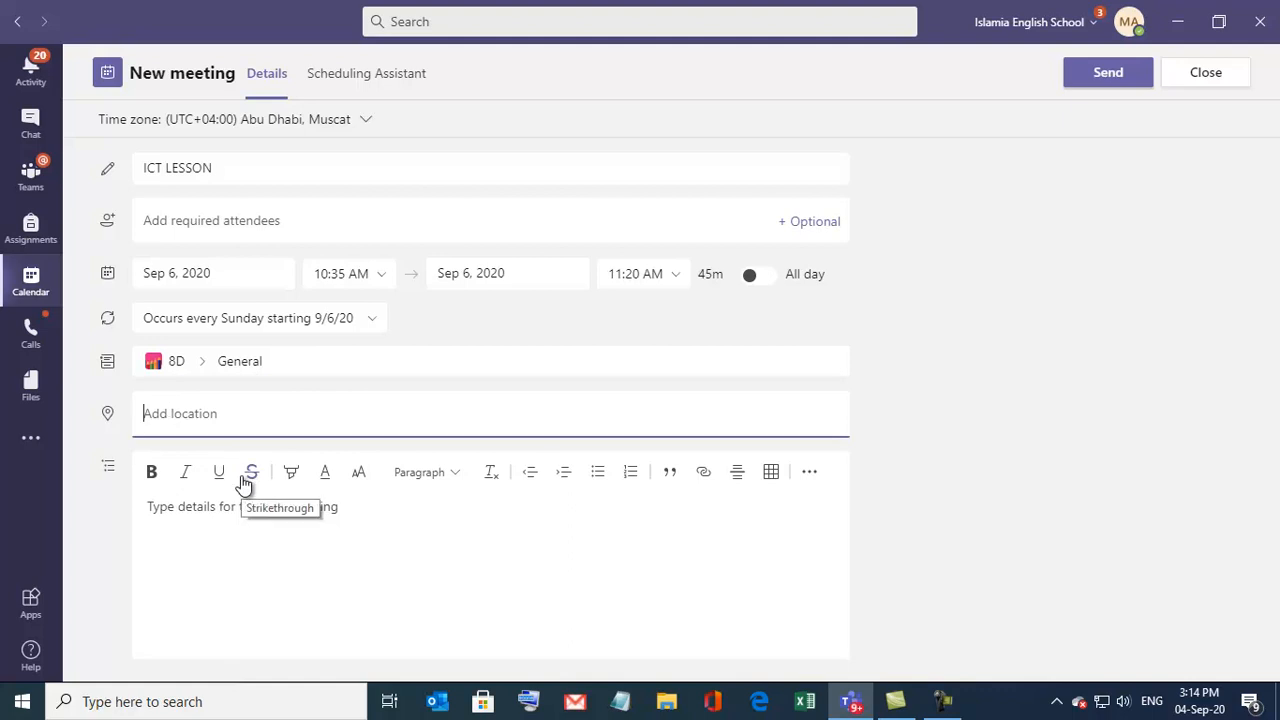
{"action": "type", "text": "ICT "}
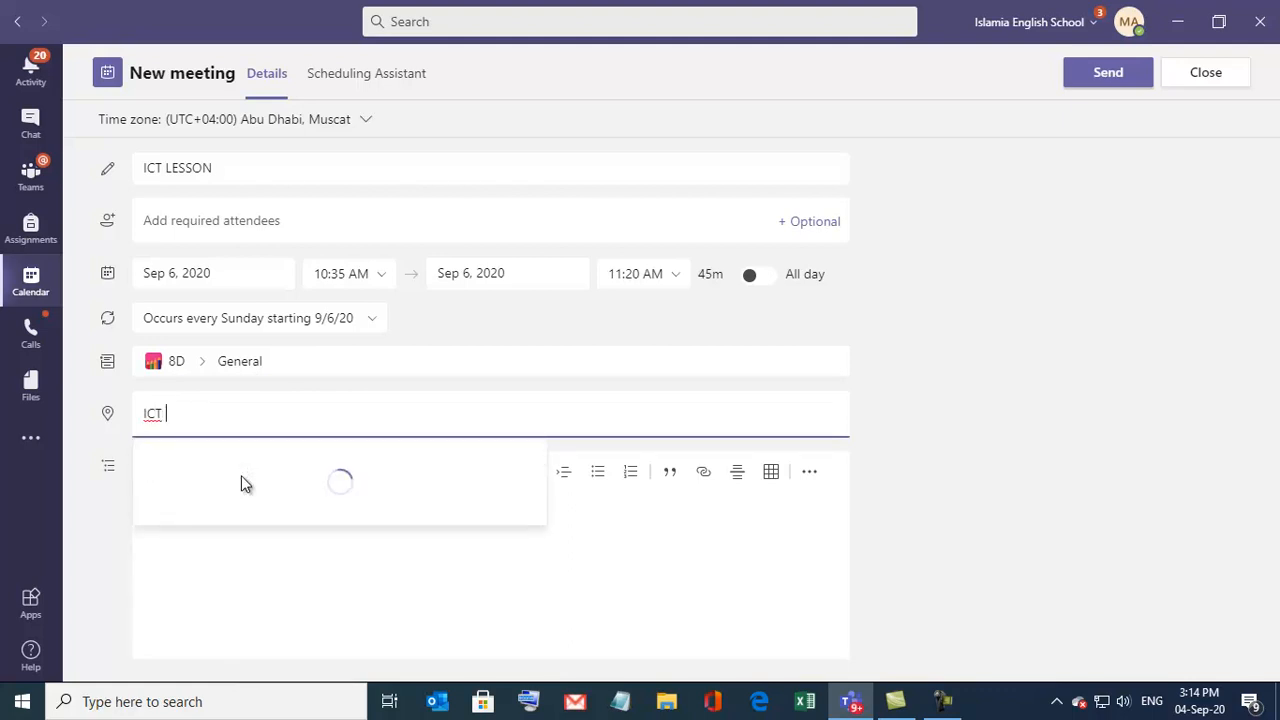
{"action": "type", "text": "LA"}
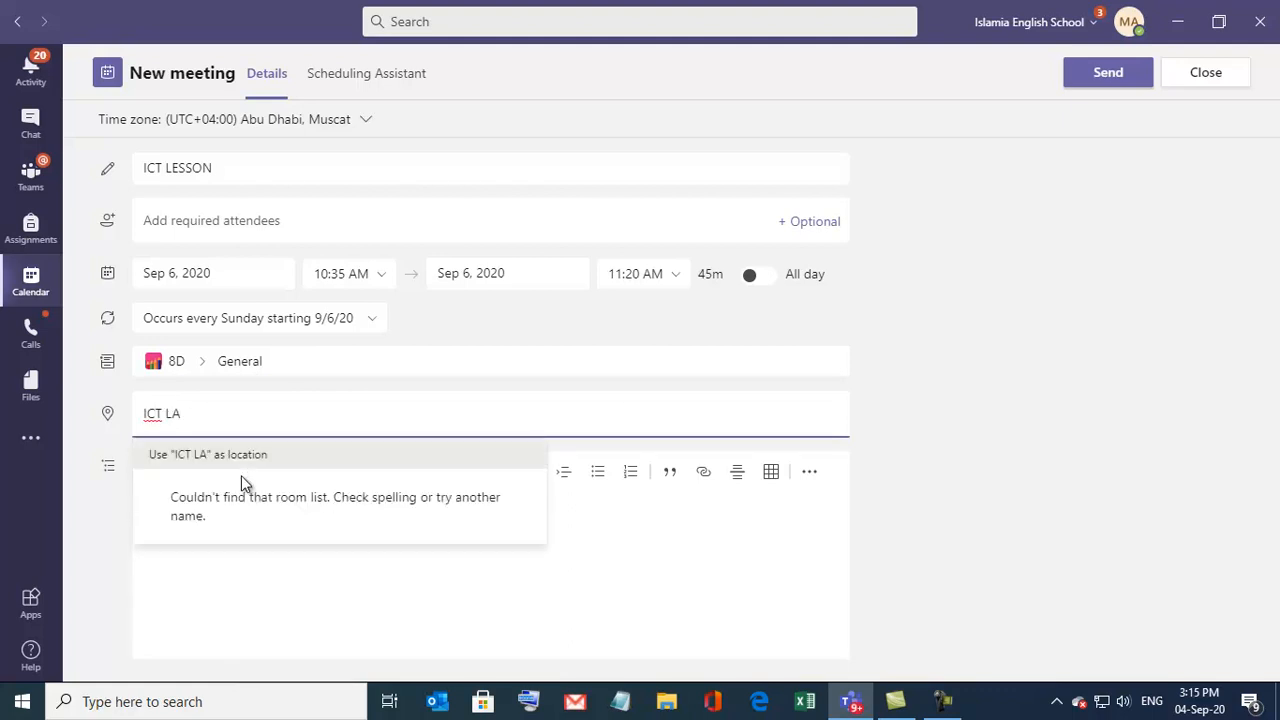
{"action": "type", "text": "B BOYS"}
{"action": "key", "text": "Return"}
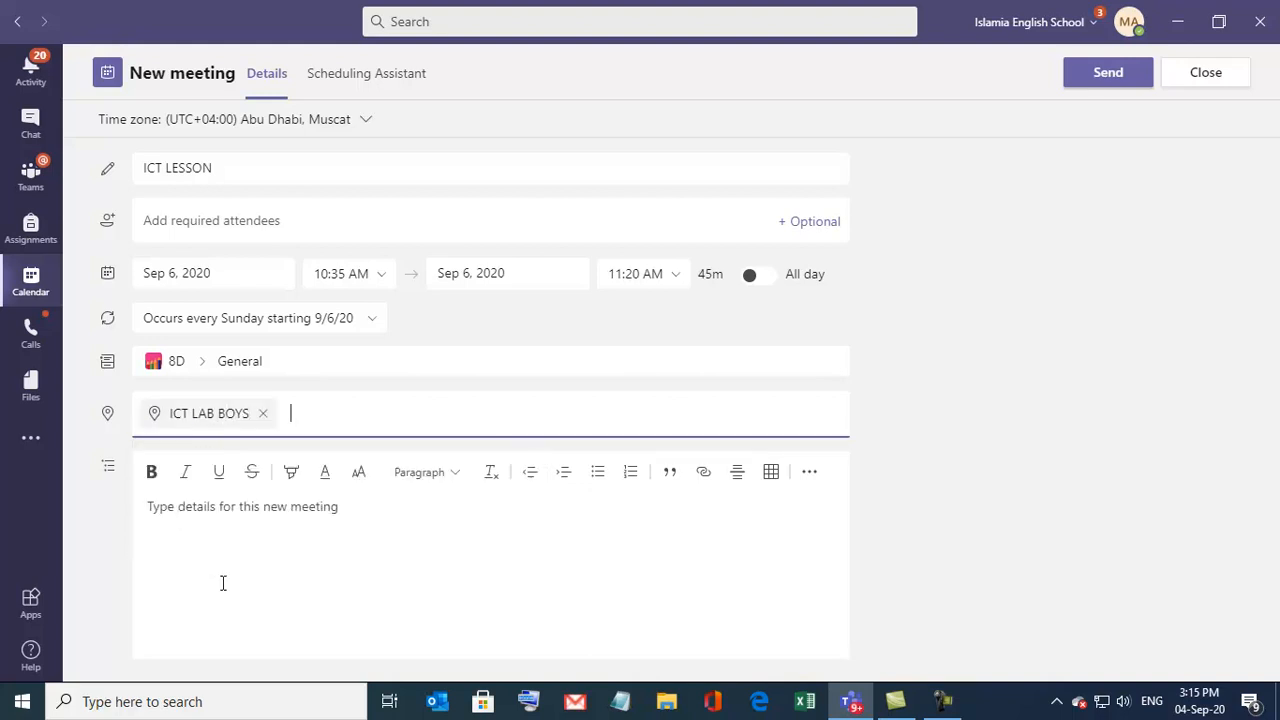
{"action": "left_click", "coordinate": [151, 507]}
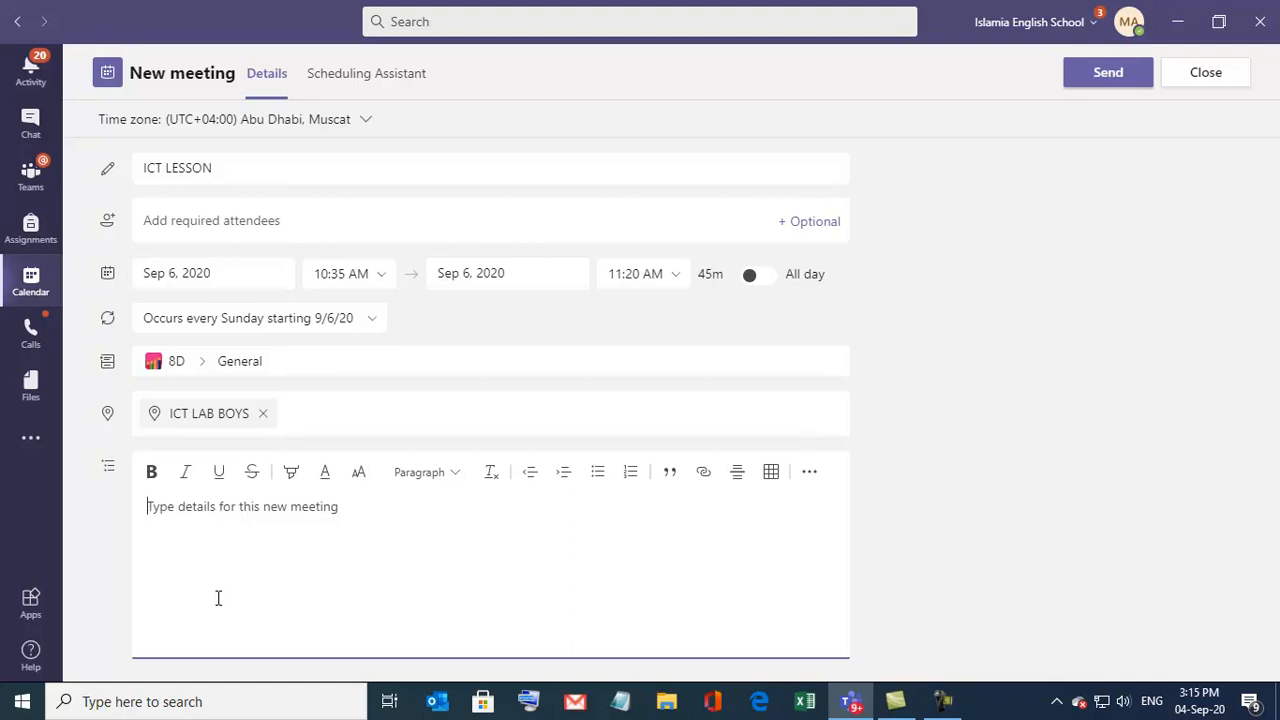
Add the headmaster and a second staff member as required attendees, and send the meeting invitation.
{"action": "left_click", "coordinate": [147, 222]}
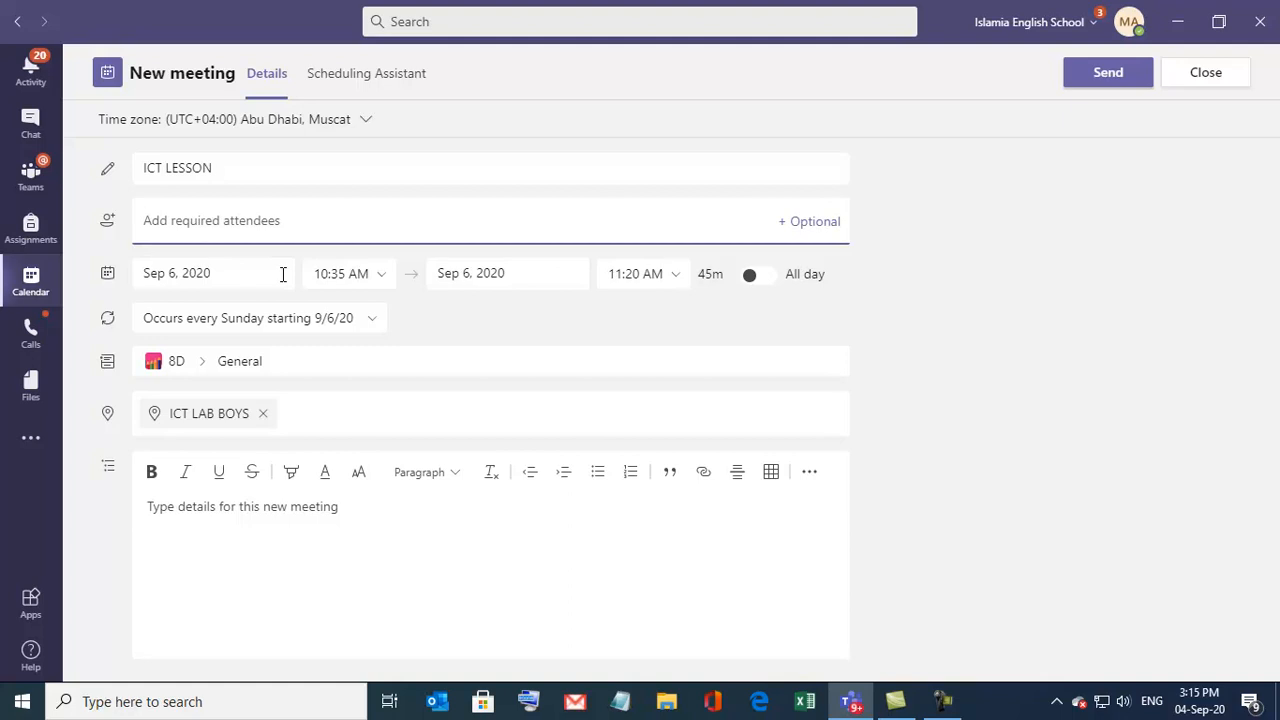
{"action": "type", "text": "NAZ"}
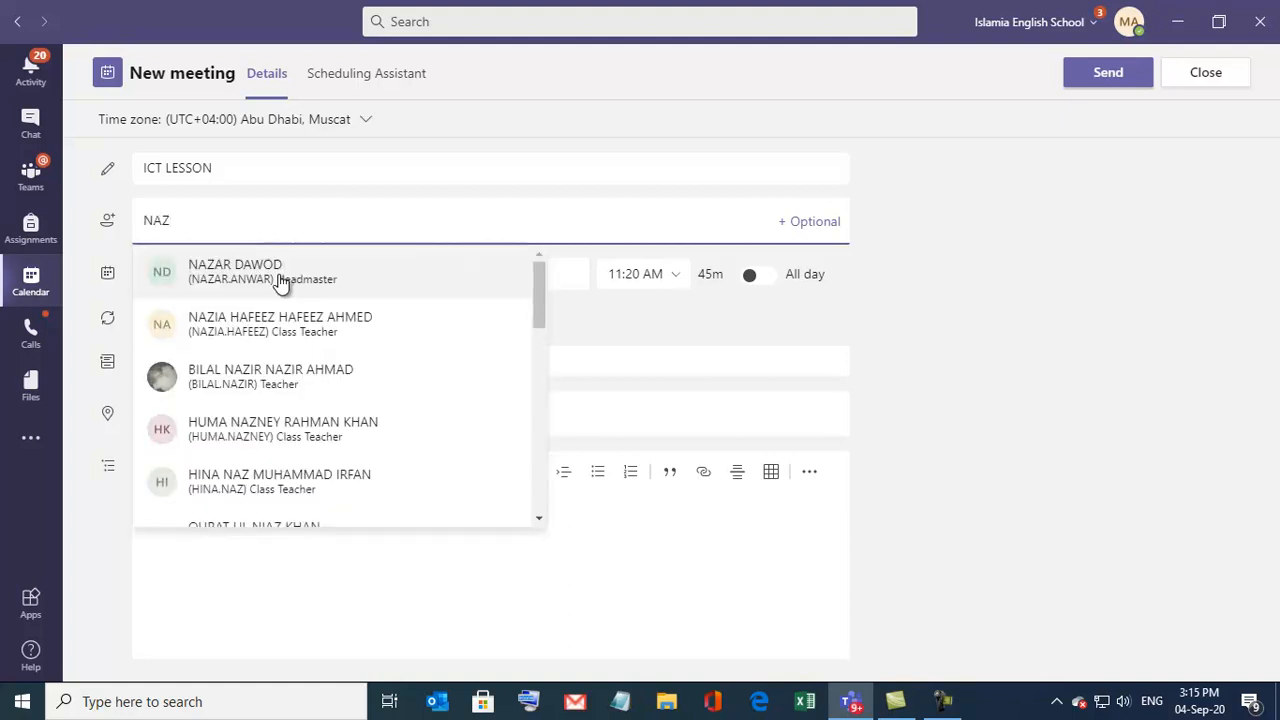
{"action": "left_click", "coordinate": [223, 276]}
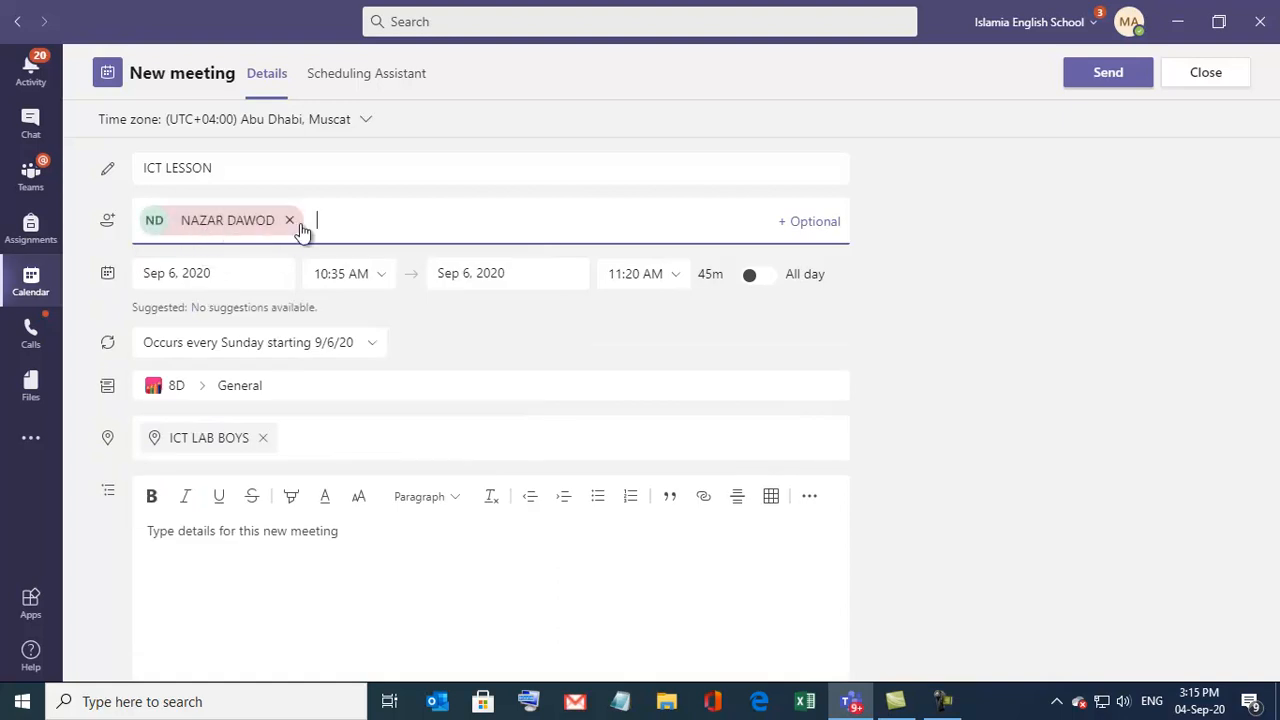
{"action": "type", "text": "SAL"}
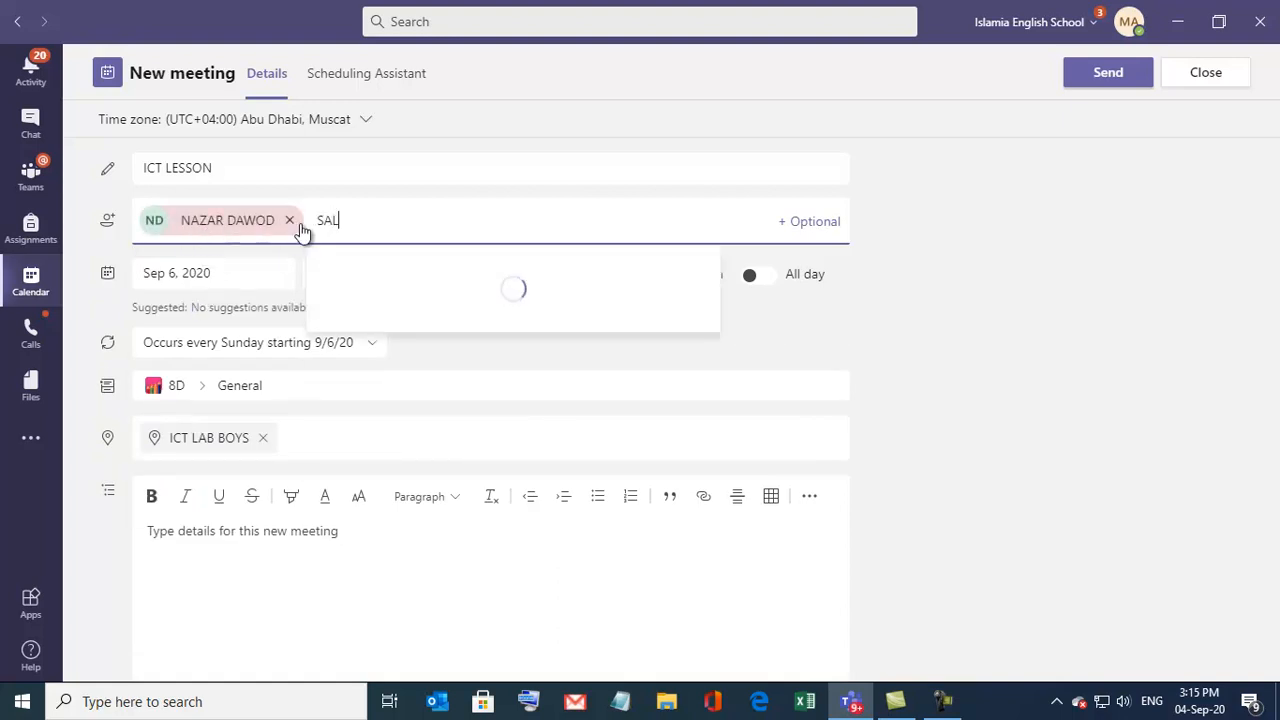
{"action": "left_click", "coordinate": [409, 262]}
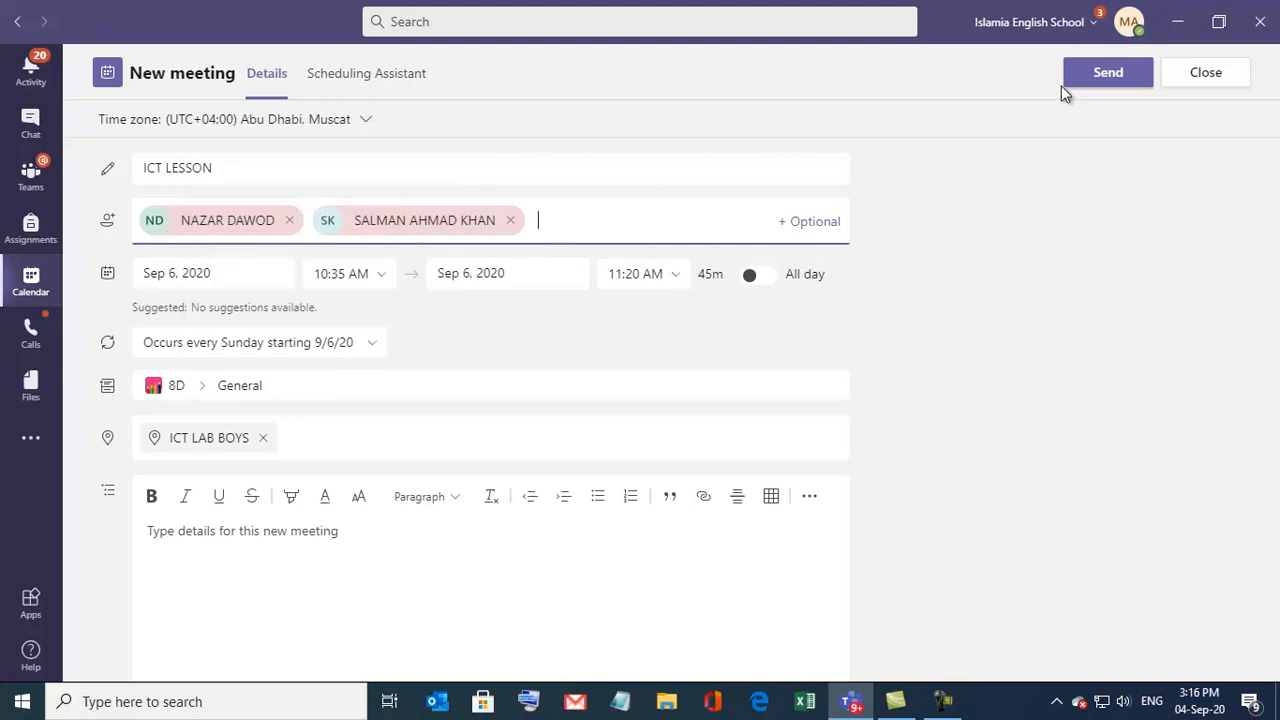
{"action": "left_click", "coordinate": [1107, 72]}
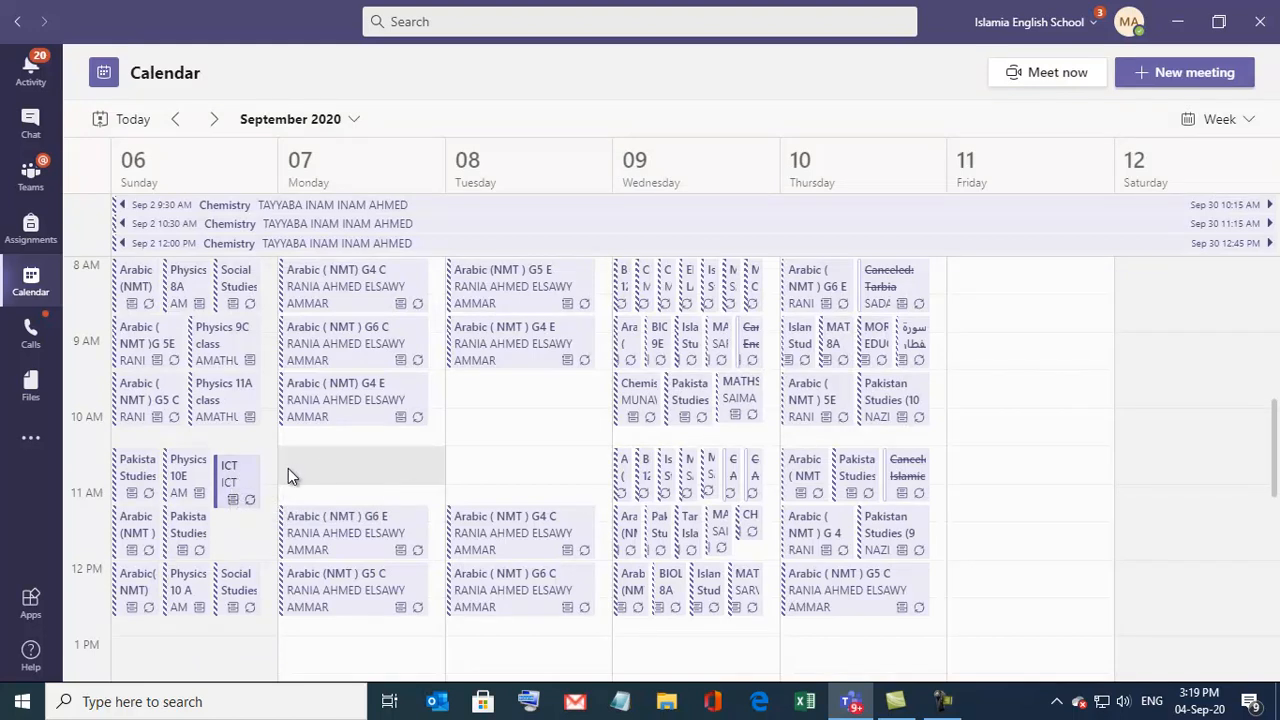
Open the meeting options of Sunday's ICT LESSON and view the choices for who can bypass the lobby.
{"action": "left_click", "coordinate": [237, 478]}
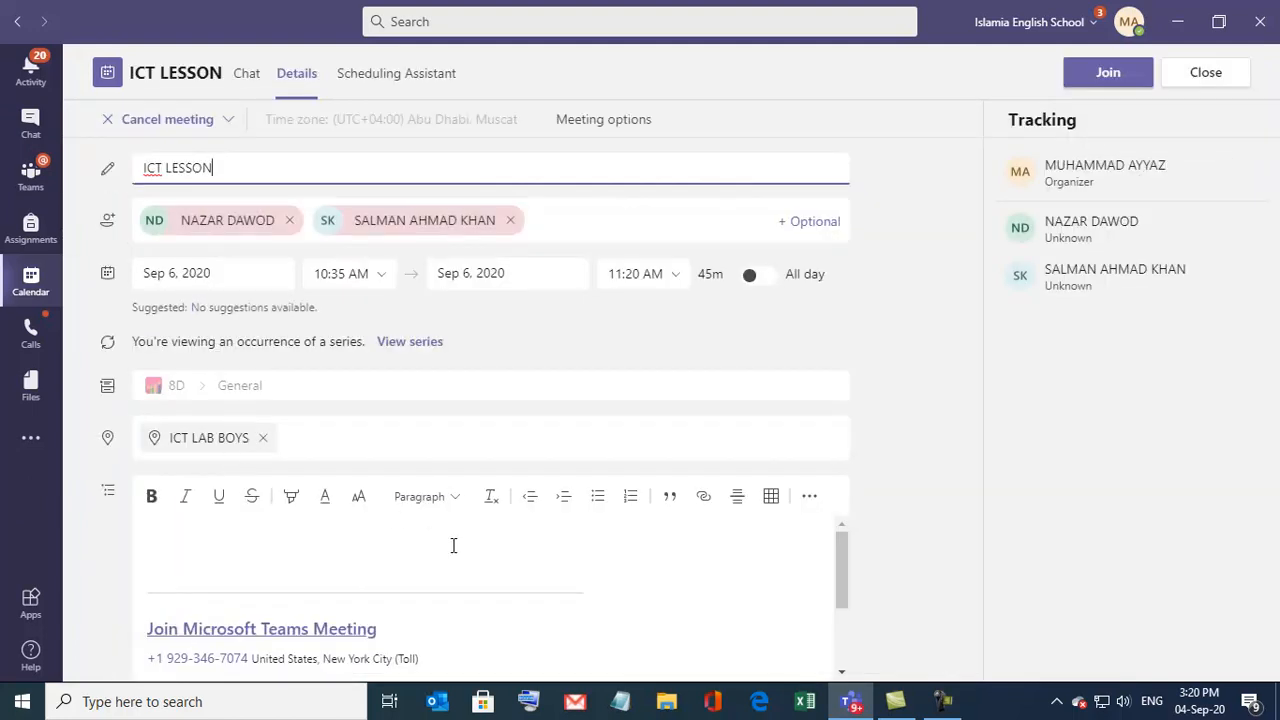
{"action": "left_click", "coordinate": [593, 124]}
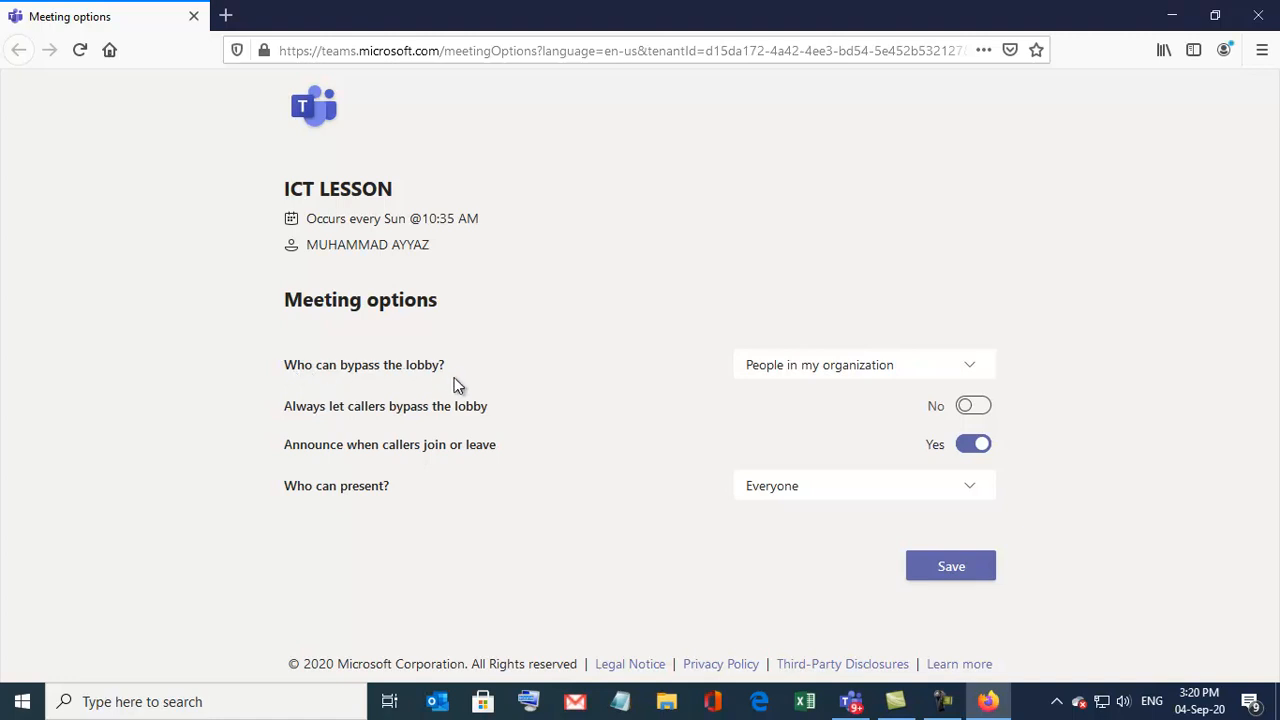
{"action": "left_click", "coordinate": [897, 369]}
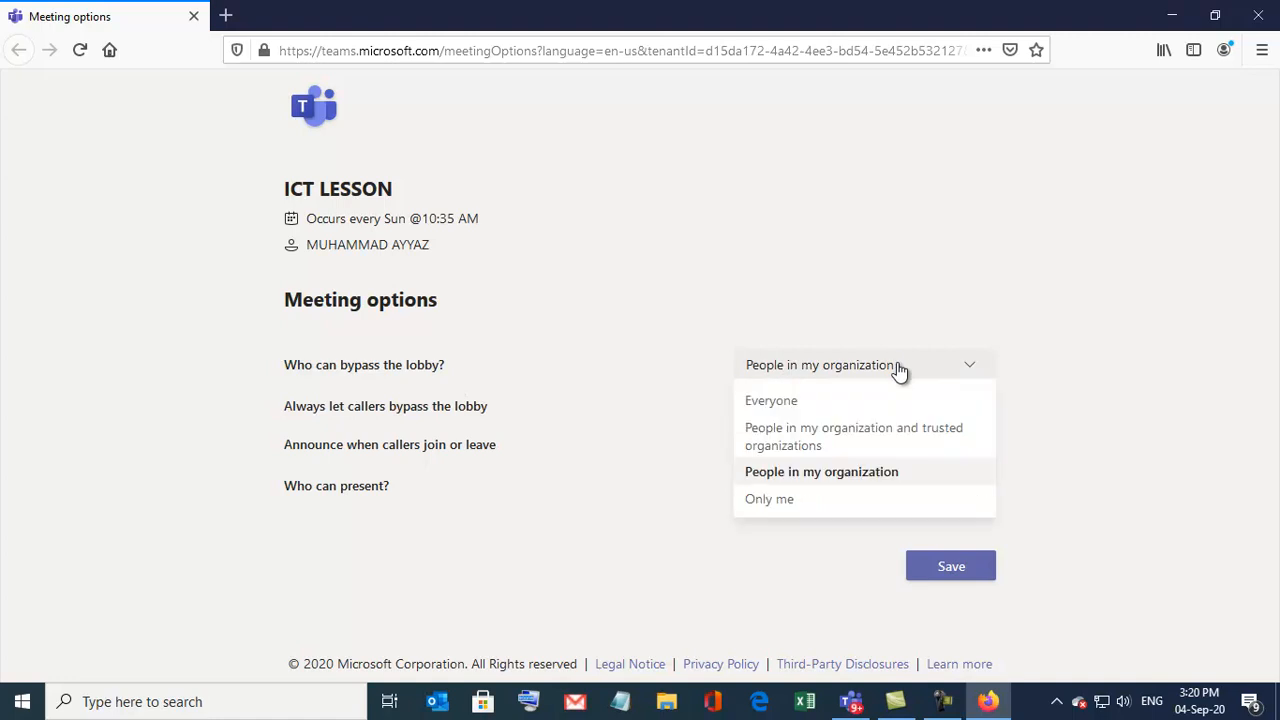
{"action": "left_click", "coordinate": [897, 369]}
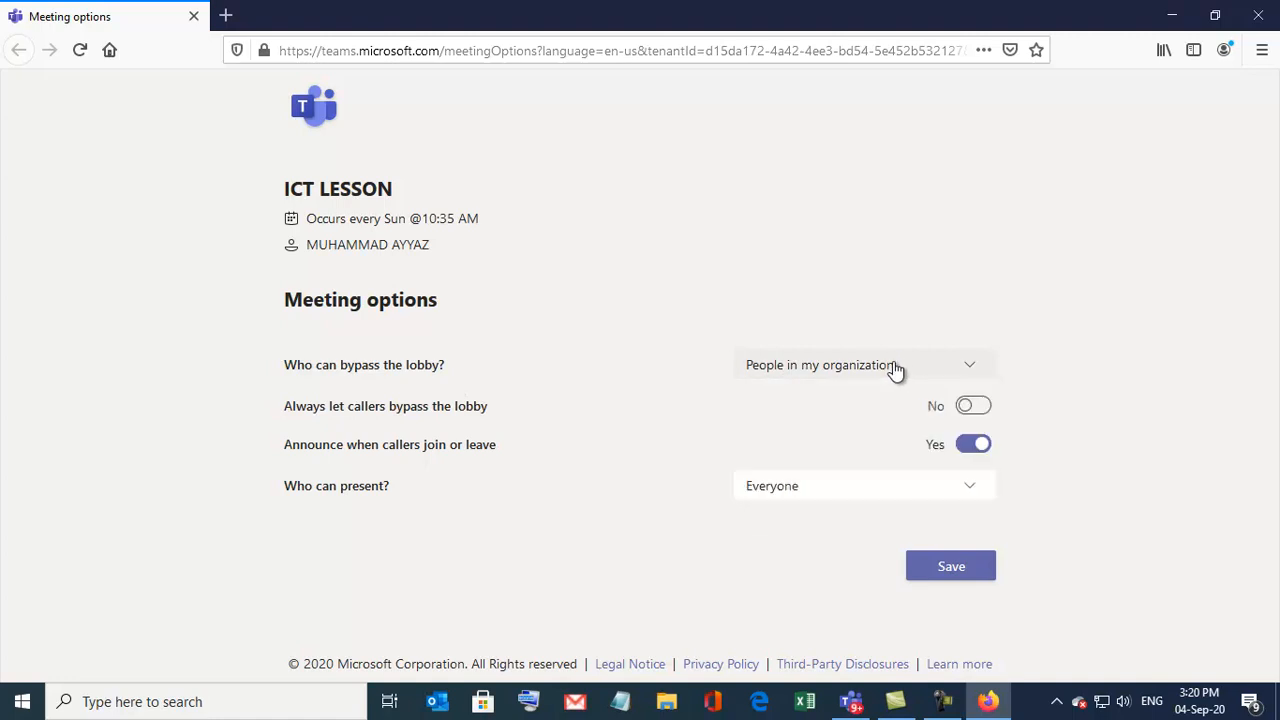
{"action": "left_click", "coordinate": [895, 369]}
{"action": "left_click", "coordinate": [837, 369]}
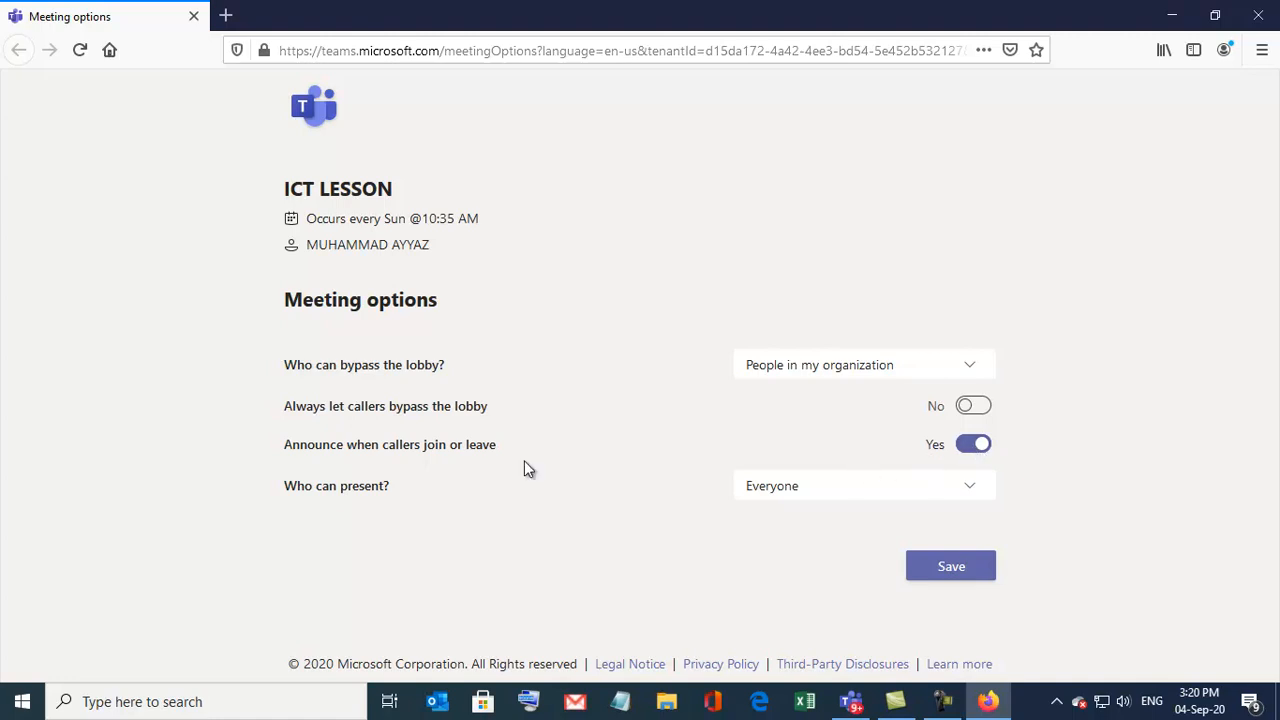
Allow only the organizer to present in the ICT LESSON meeting, save the options, and close the options page and meeting details.
{"action": "left_click", "coordinate": [837, 486]}
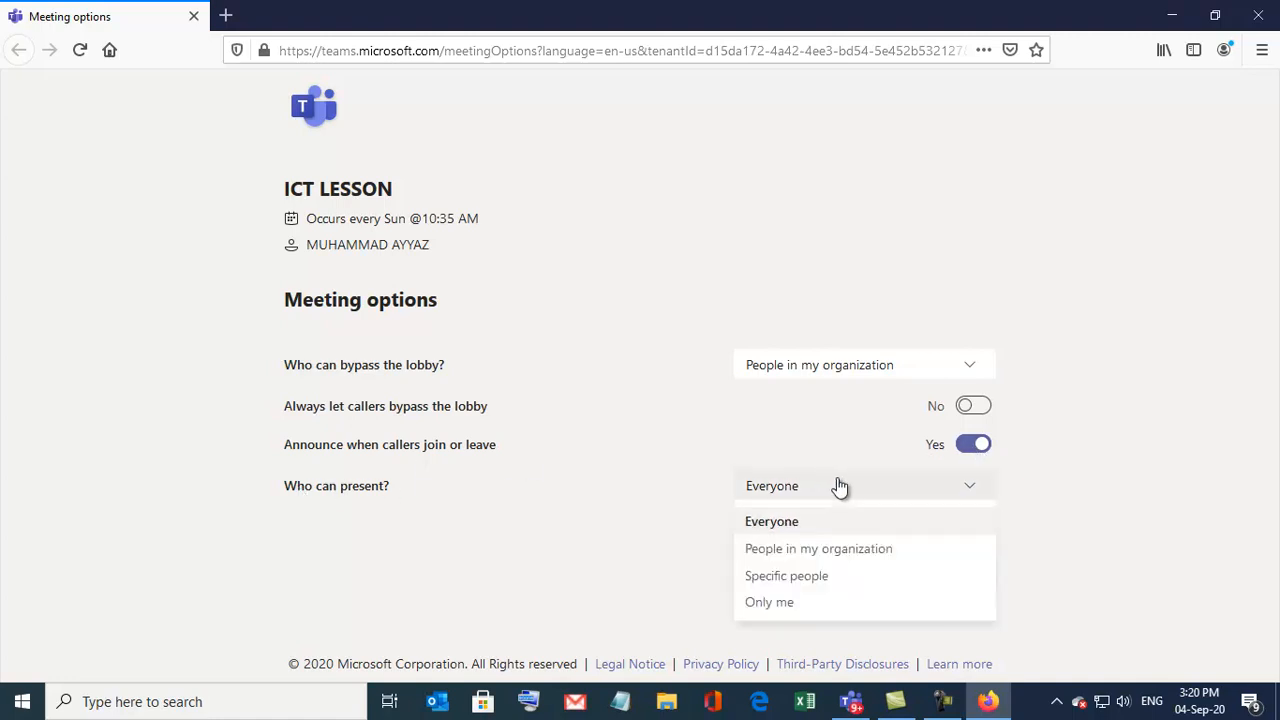
{"action": "left_click", "coordinate": [787, 603]}
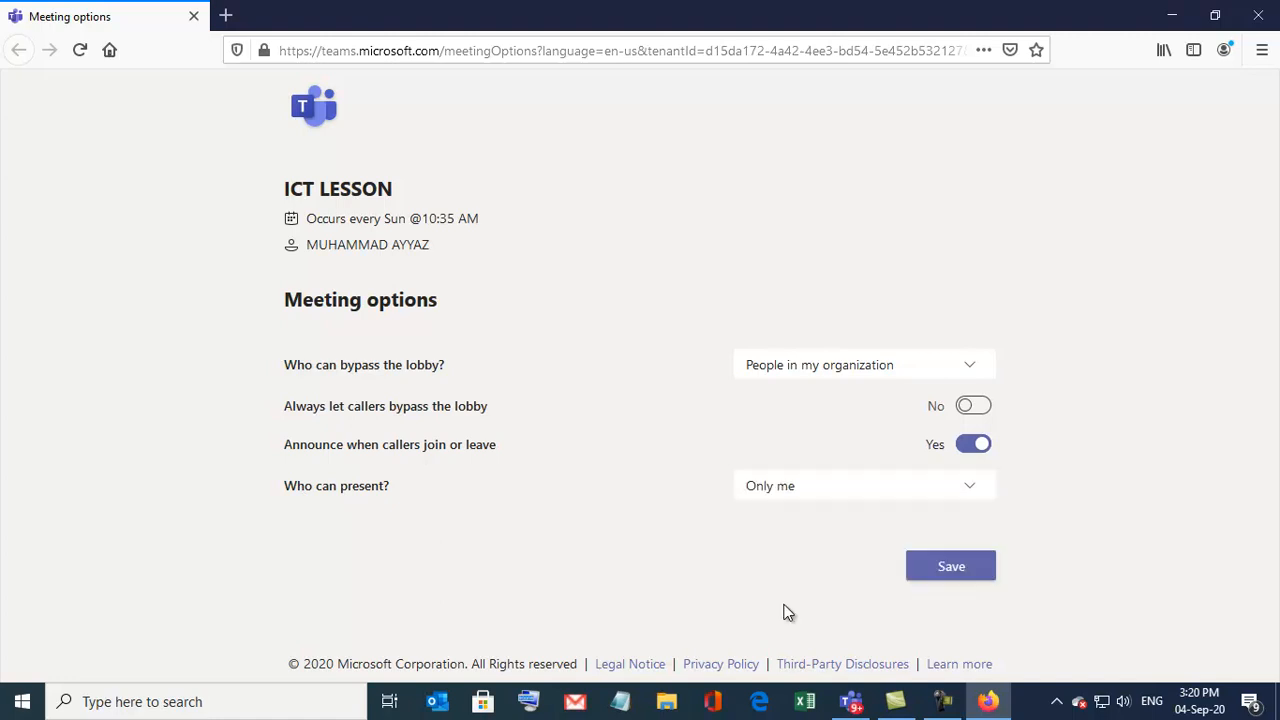
{"action": "left_click", "coordinate": [833, 489]}
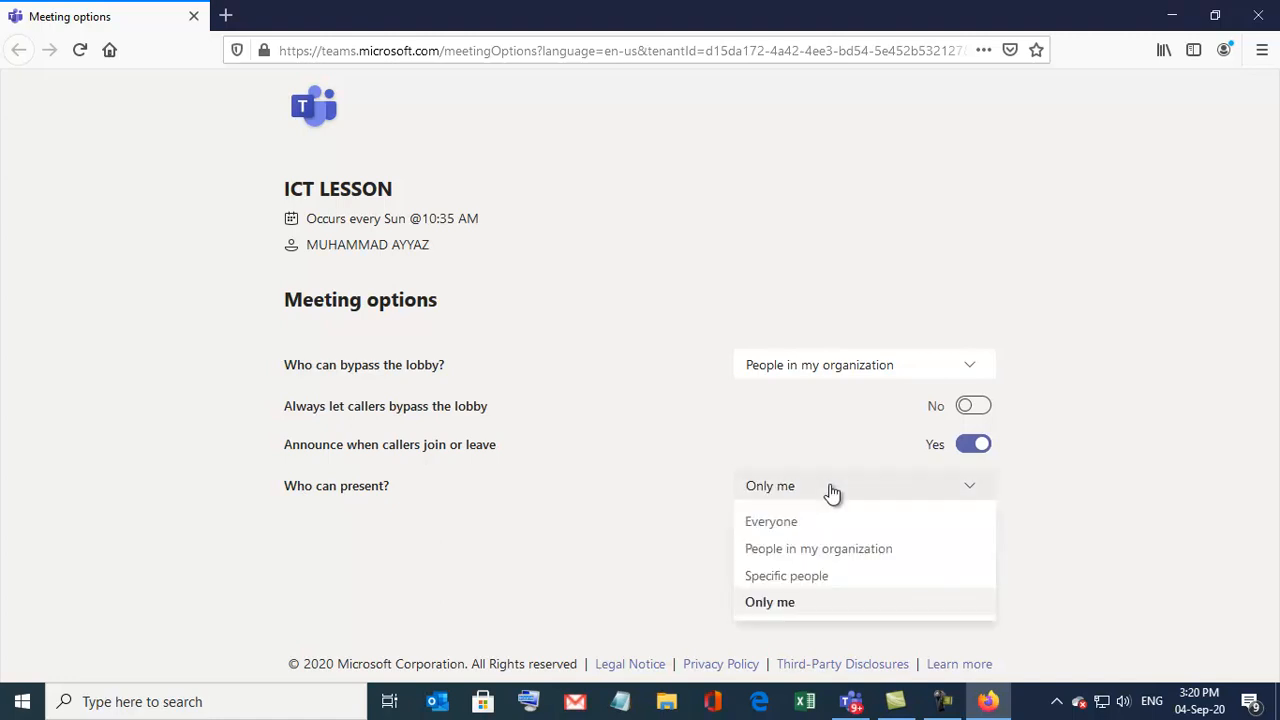
{"action": "left_click", "coordinate": [790, 602]}
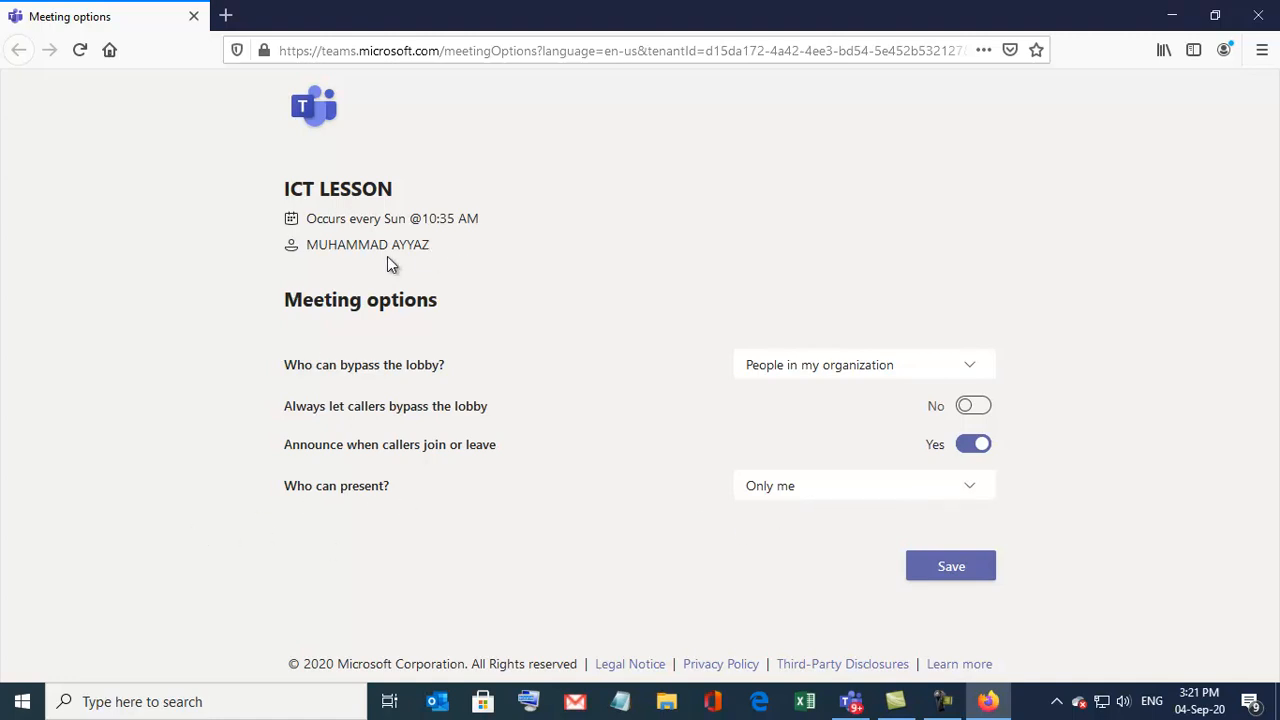
{"action": "left_click", "coordinate": [942, 572]}
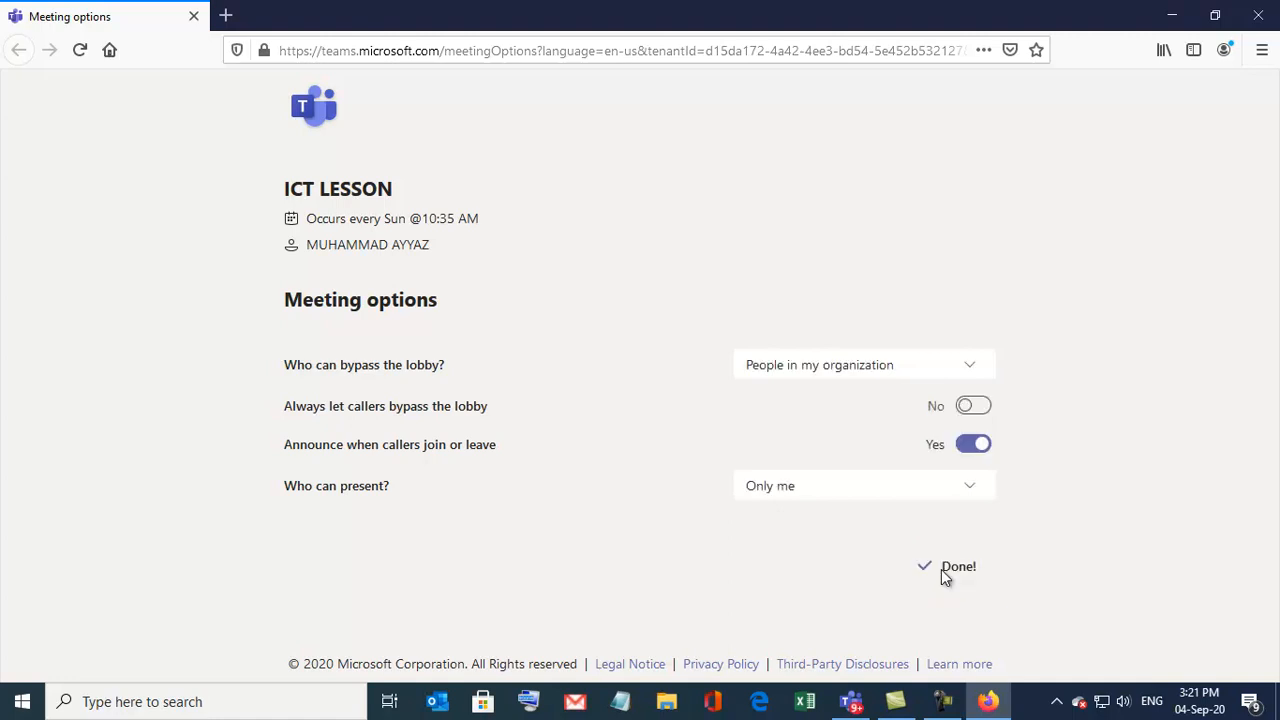
{"action": "left_click", "coordinate": [1257, 16]}
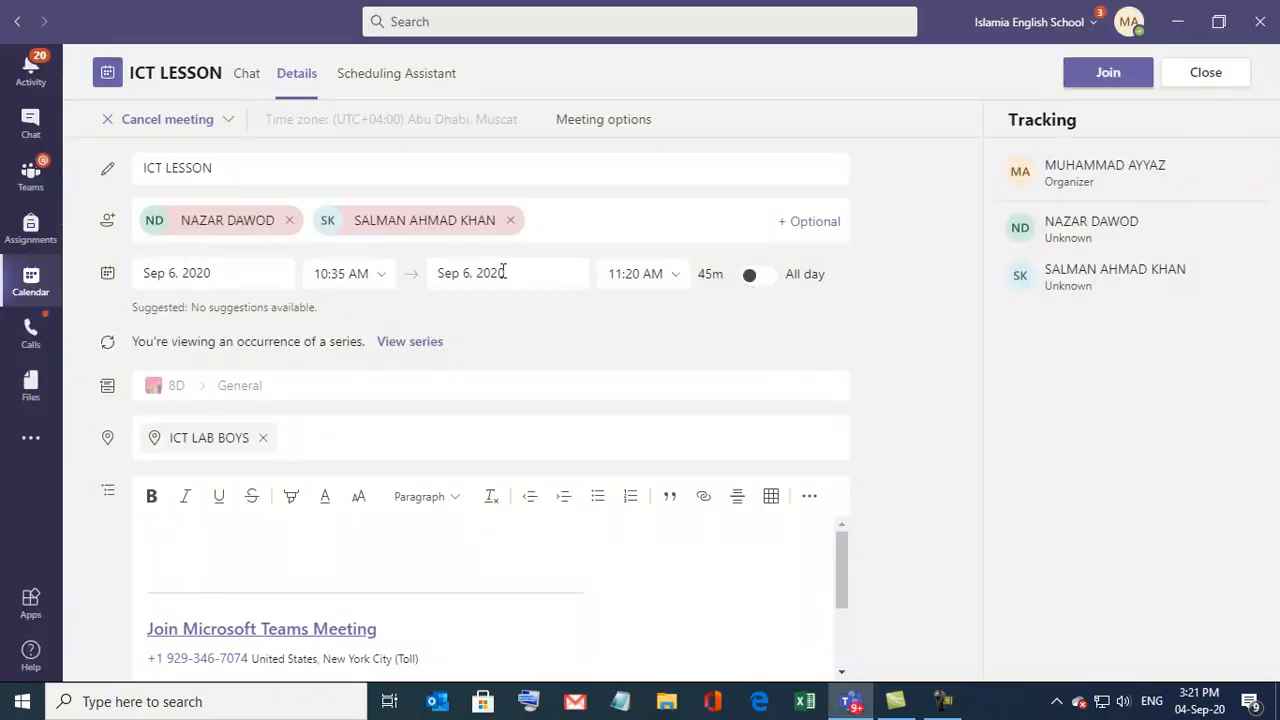
{"action": "left_click", "coordinate": [1197, 78]}
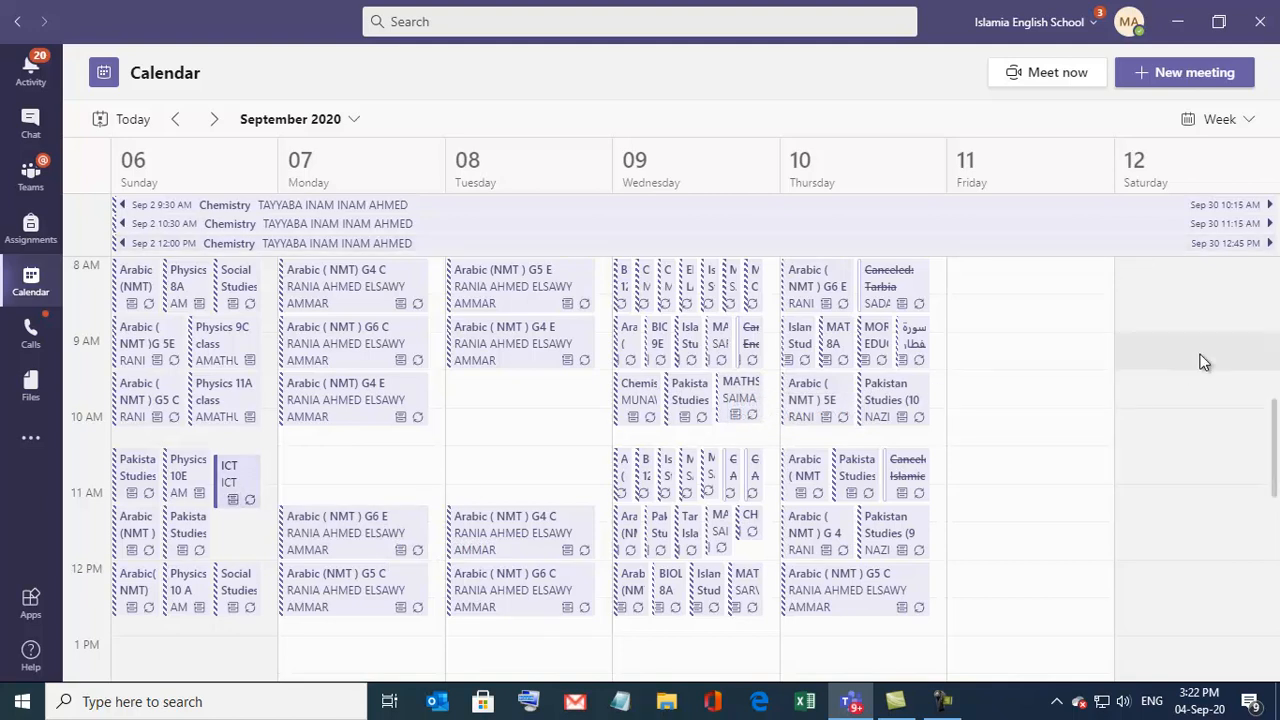
Turn on the new meeting experience in the general application settings and close the settings.
{"action": "left_click", "coordinate": [1131, 27]}
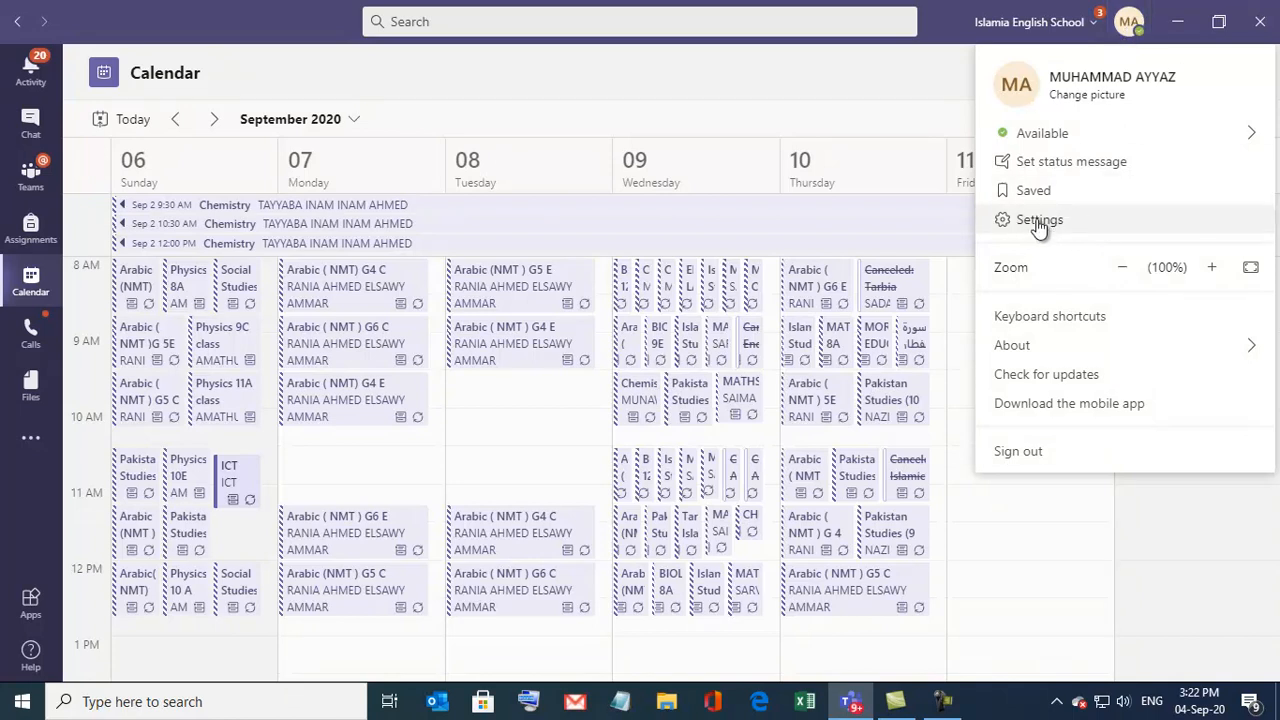
{"action": "left_click", "coordinate": [1120, 31]}
{"action": "left_click", "coordinate": [1126, 29]}
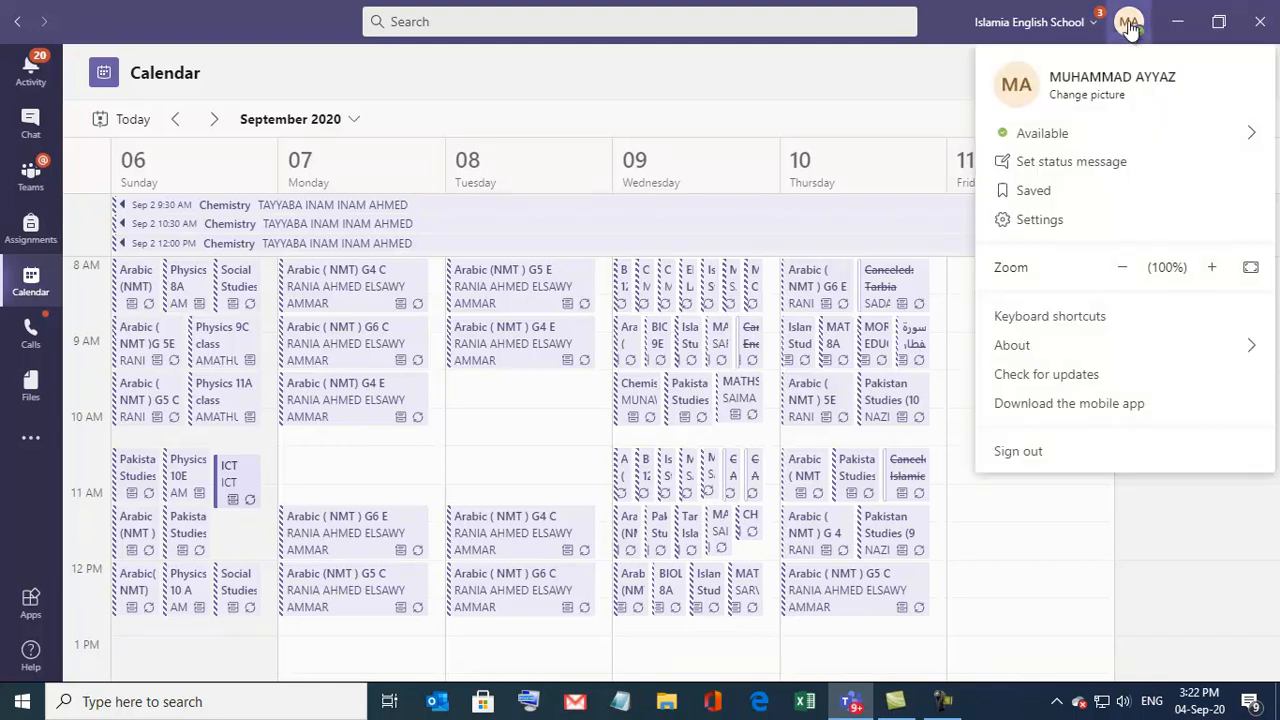
{"action": "left_click", "coordinate": [1039, 221]}
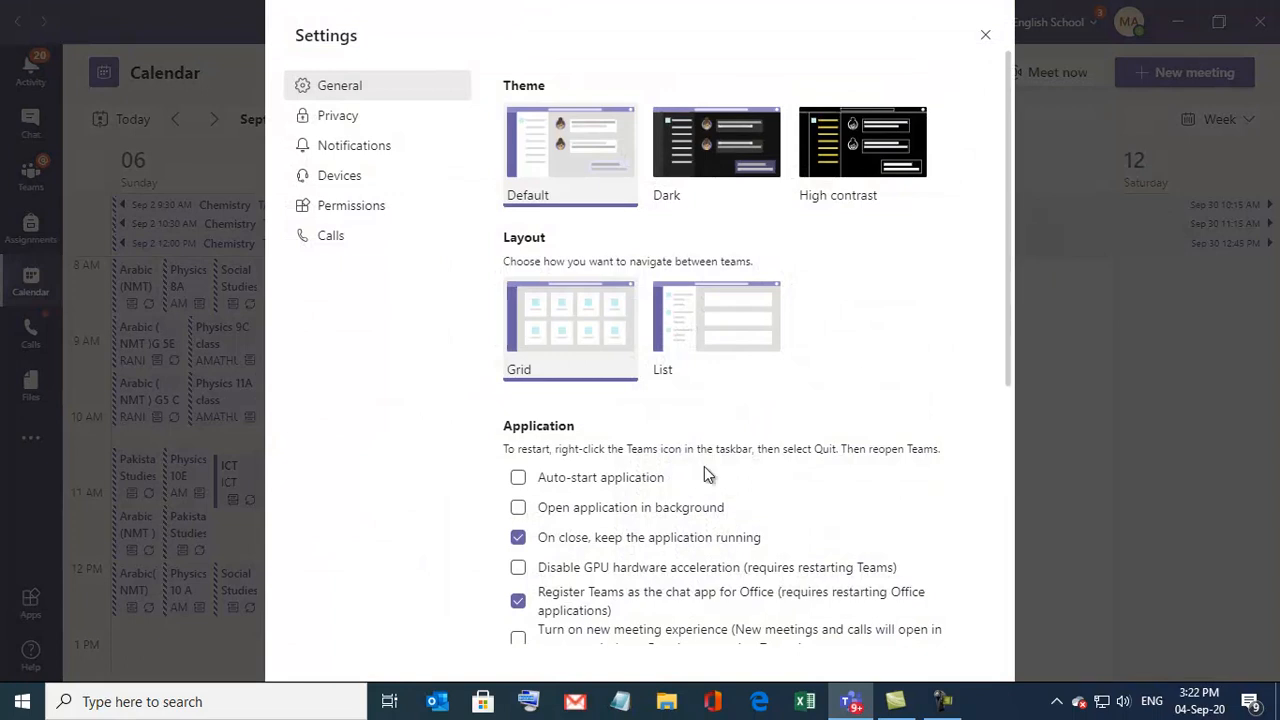
{"action": "scroll", "coordinate": [522, 556], "scroll_direction": "down", "scroll_amount": 2}
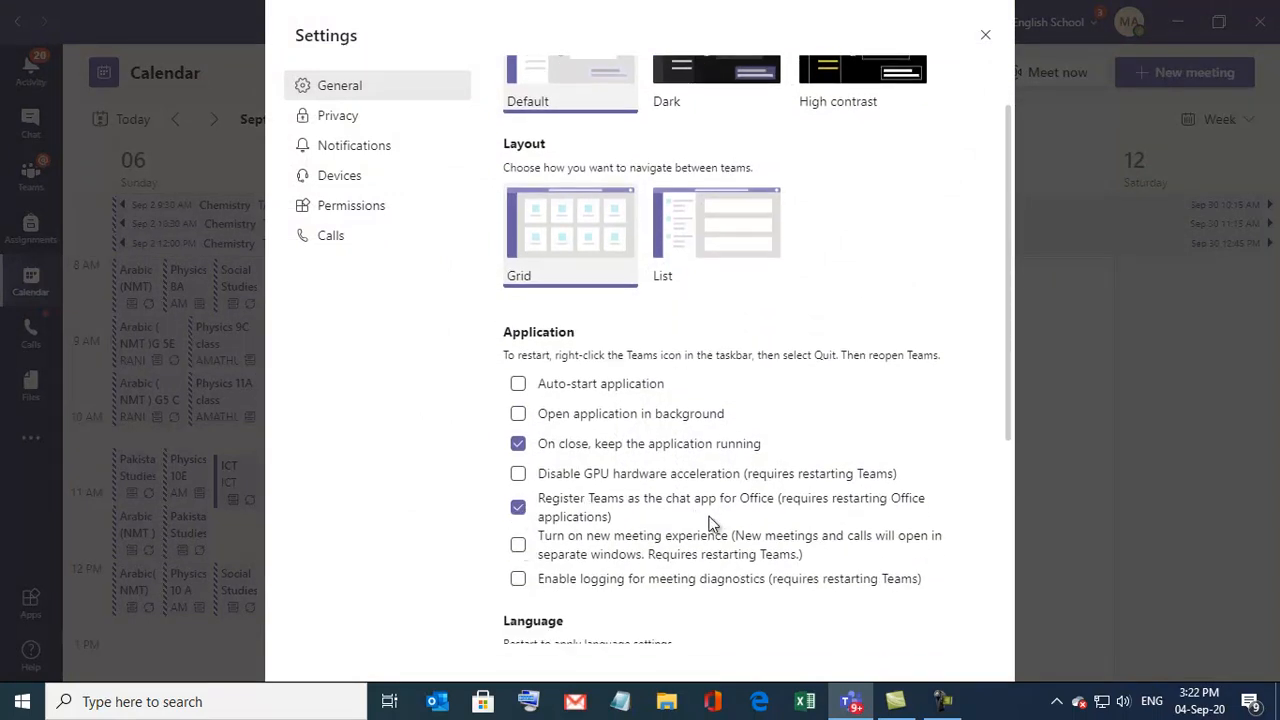
{"action": "left_click", "coordinate": [518, 545]}
{"action": "scroll", "coordinate": [603, 554], "scroll_direction": "down", "scroll_amount": 4}
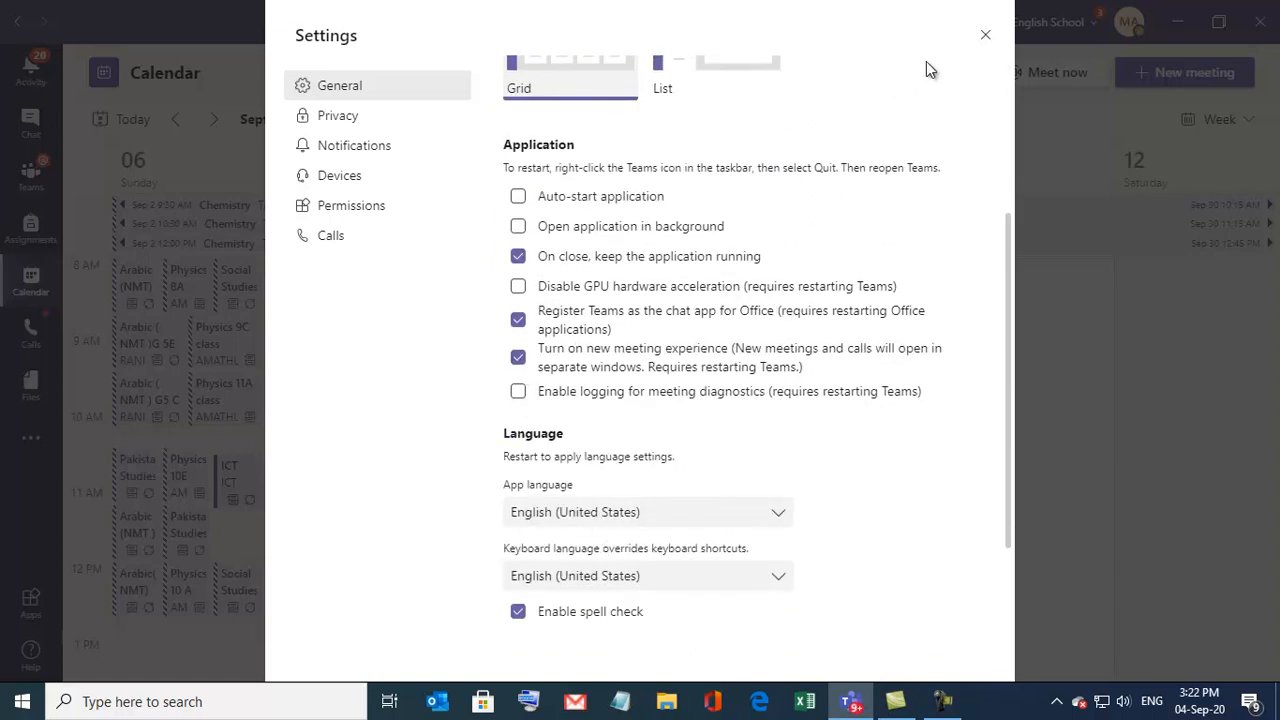
{"action": "left_click", "coordinate": [983, 36]}
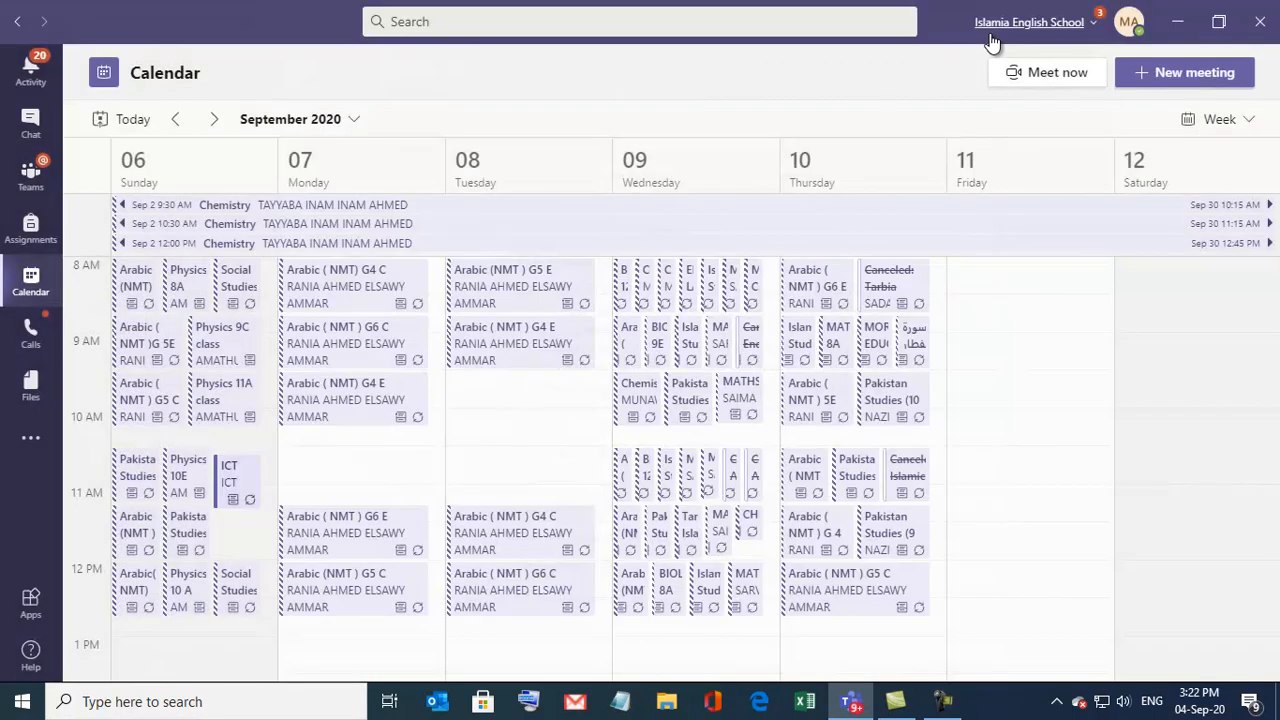
Quit Microsoft Teams completely and start it again from the desktop.
{"action": "left_click", "coordinate": [857, 707]}
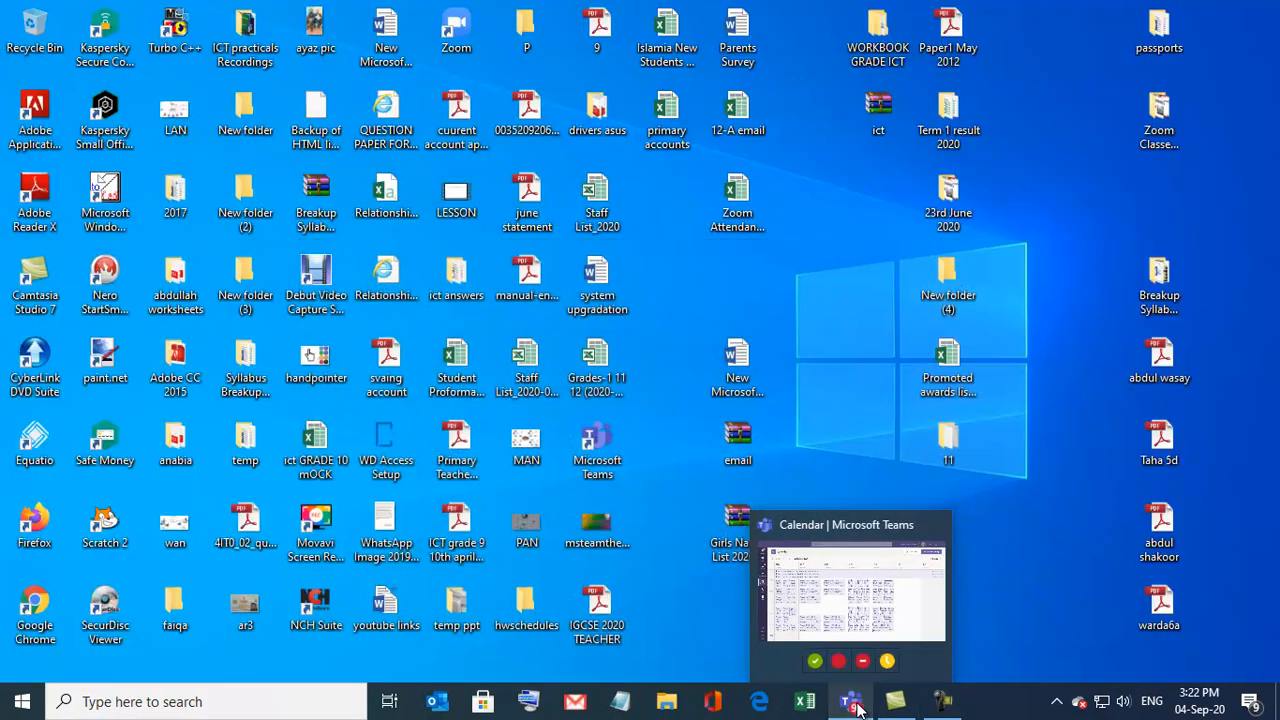
{"action": "right_click", "coordinate": [857, 707]}
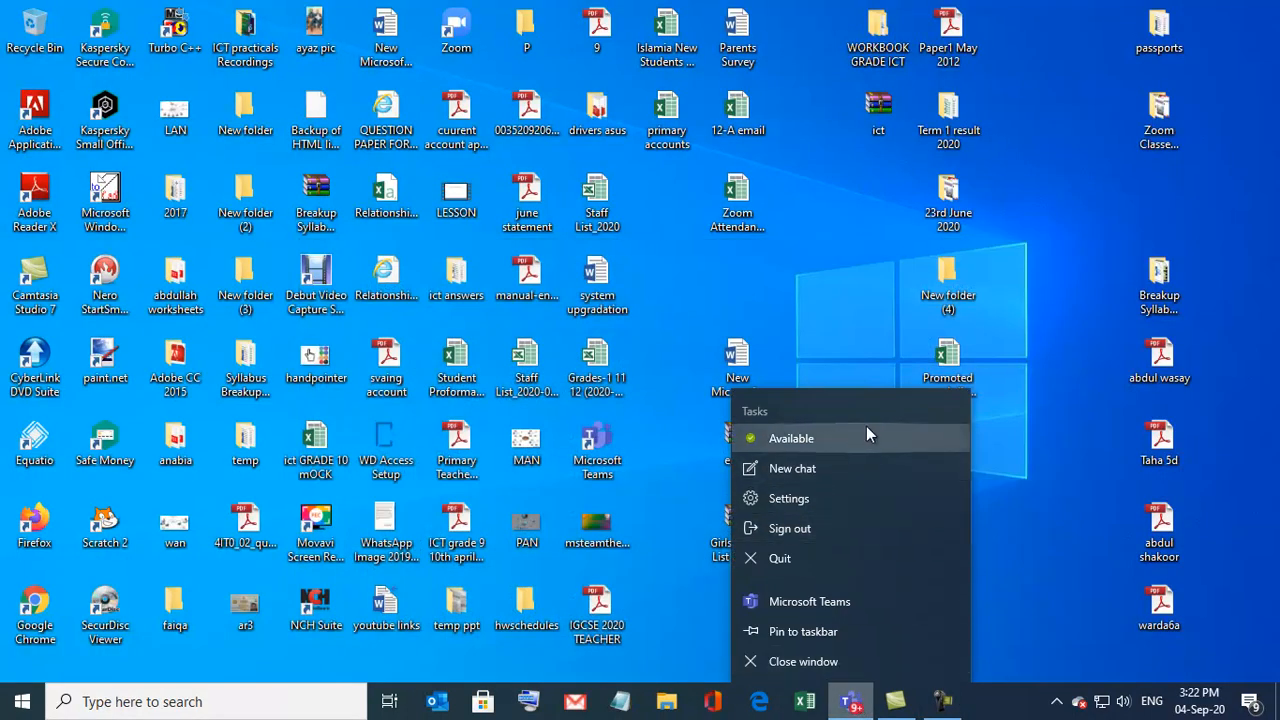
{"action": "left_click", "coordinate": [788, 558]}
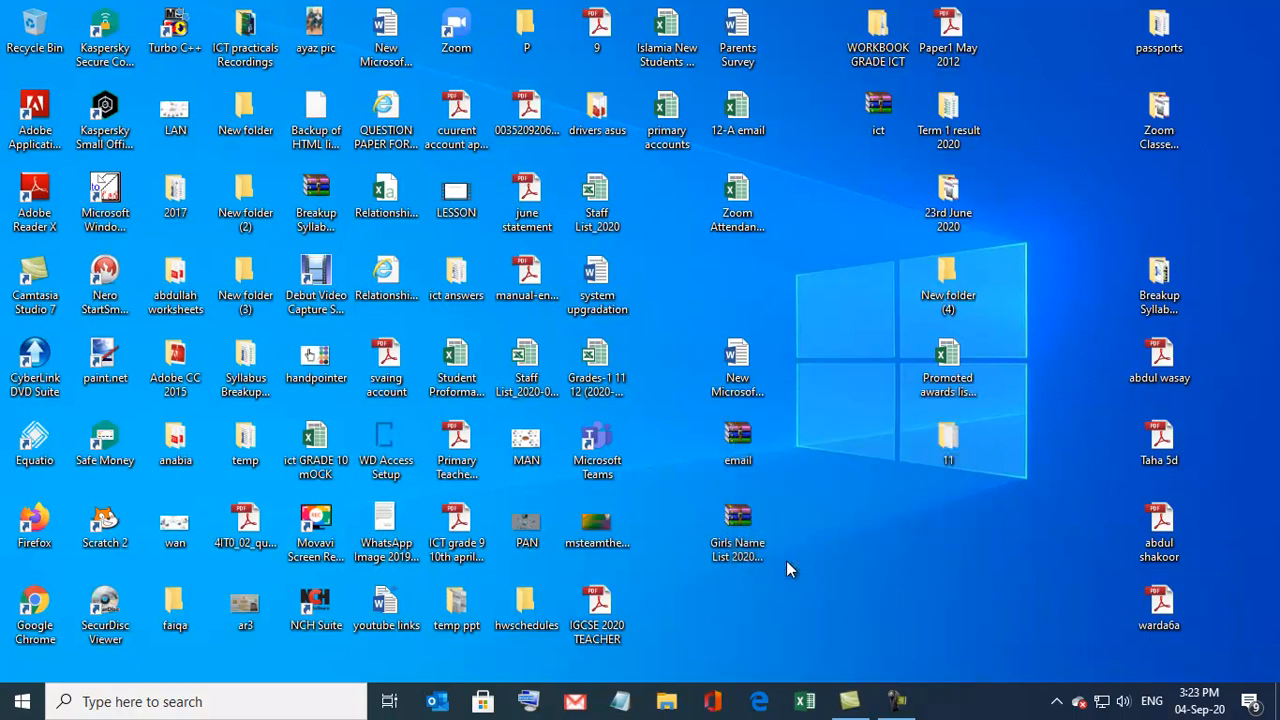
{"action": "double_click", "coordinate": [601, 450]}
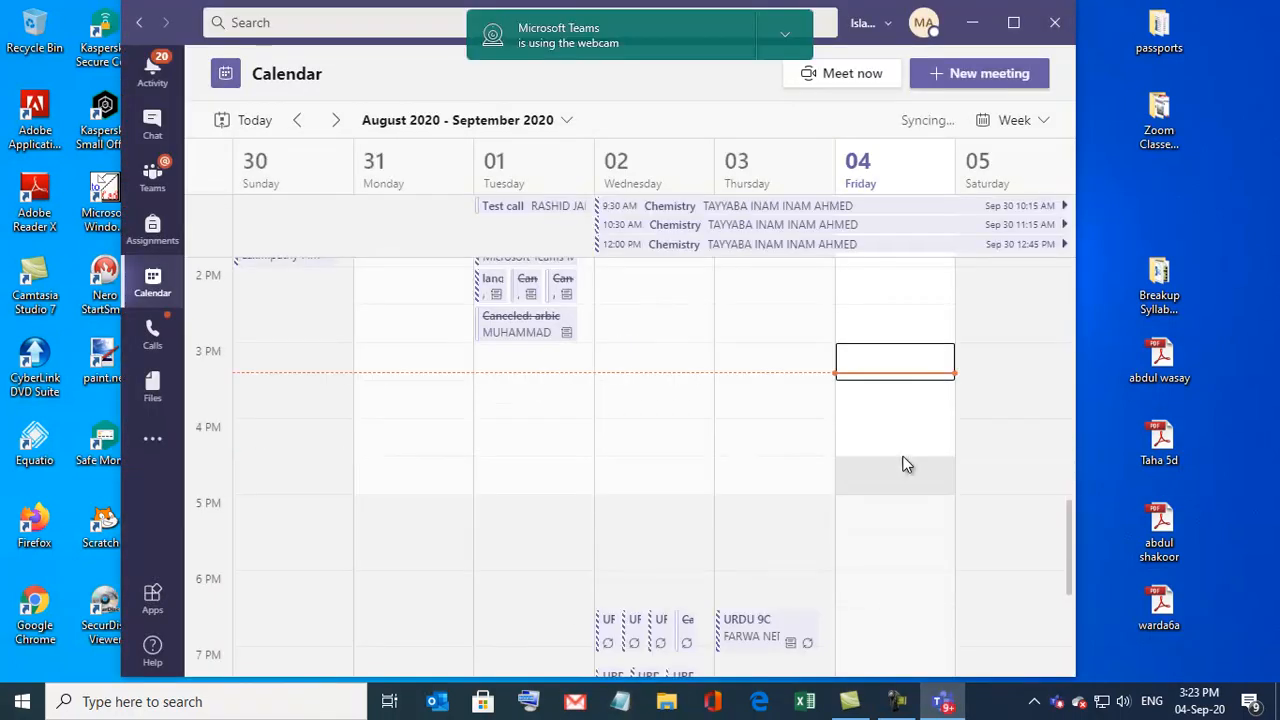
Show the list of teams and check the new meeting experience option in the general settings.
{"action": "left_click", "coordinate": [153, 178]}
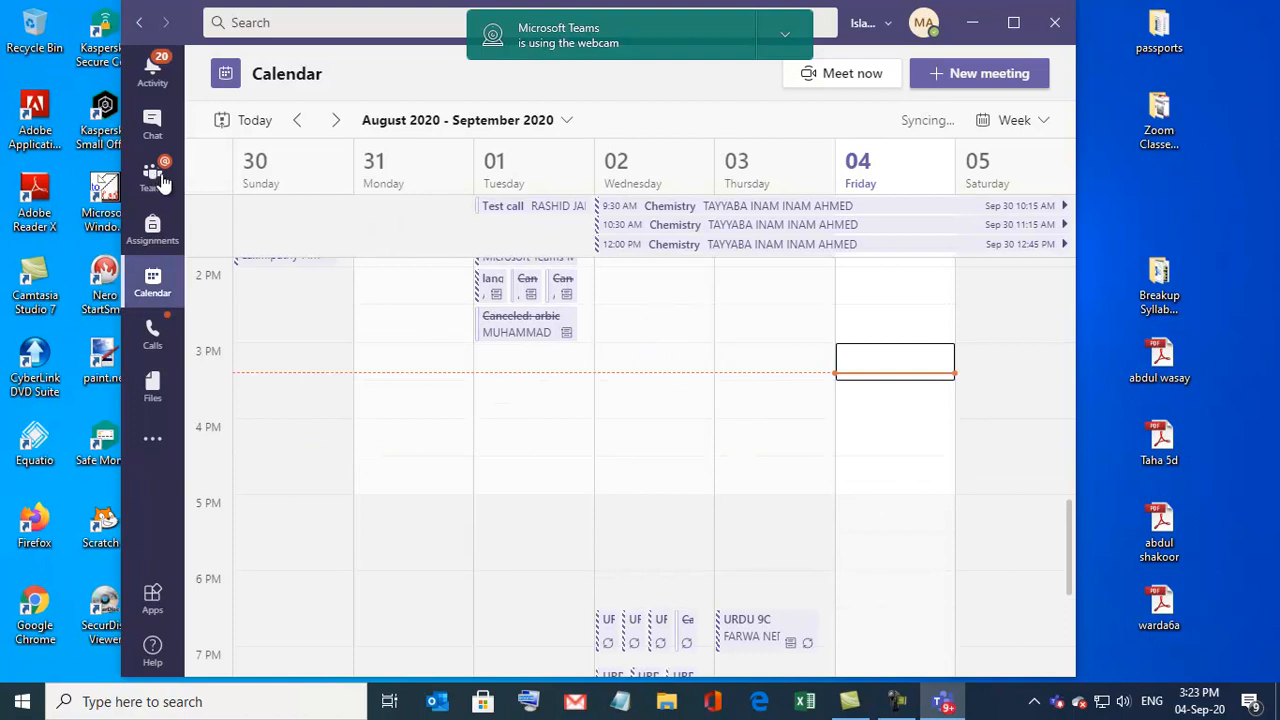
{"action": "left_click", "coordinate": [925, 23]}
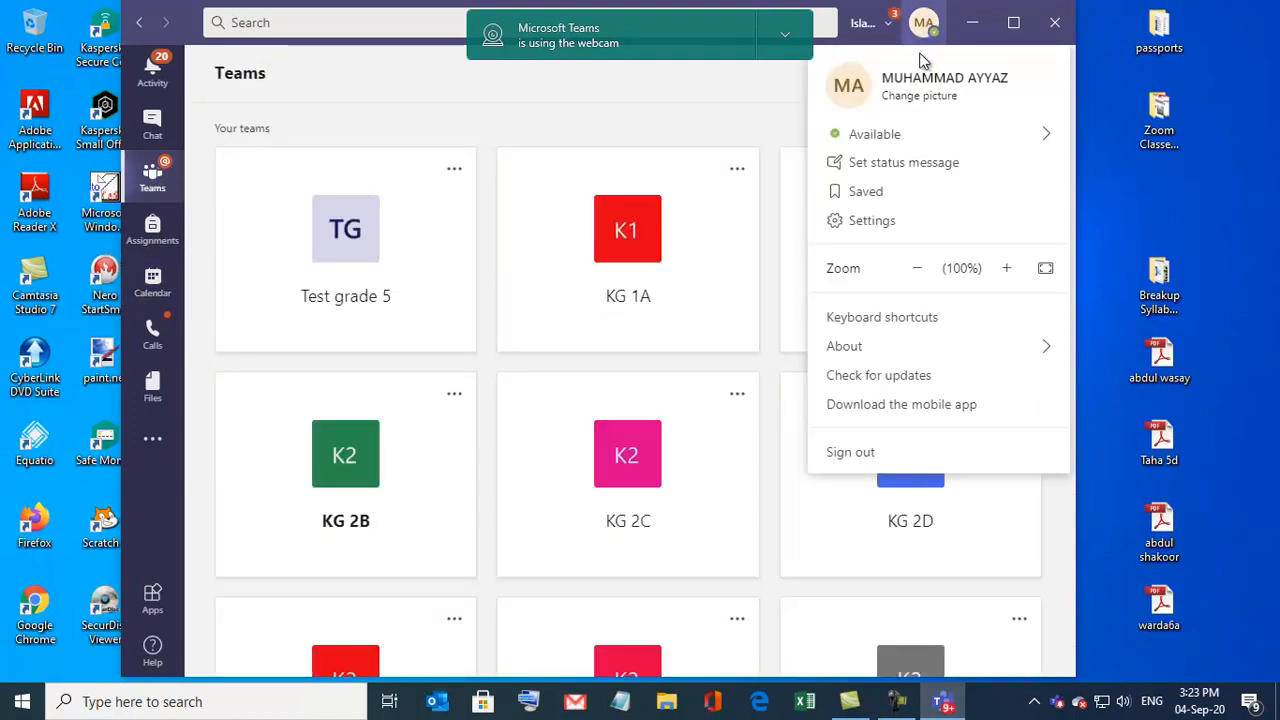
{"action": "left_click", "coordinate": [859, 222]}
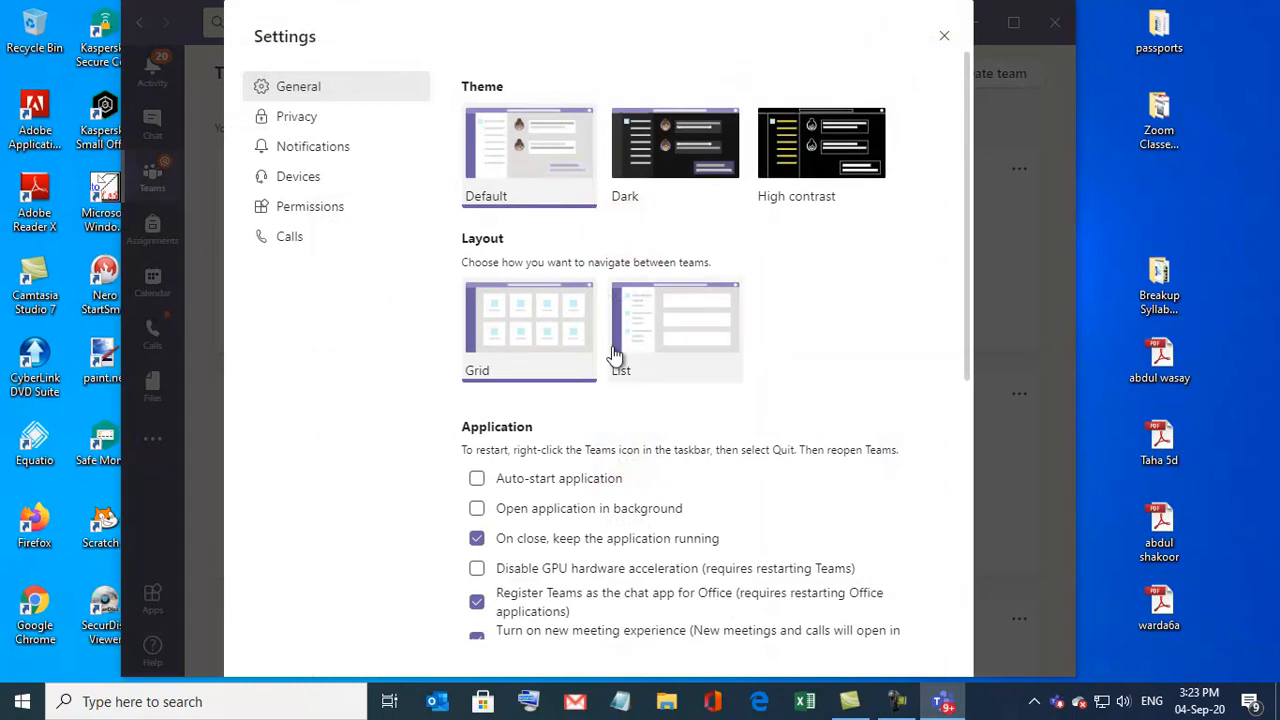
{"action": "scroll", "coordinate": [620, 355], "scroll_direction": "down", "scroll_amount": 2}
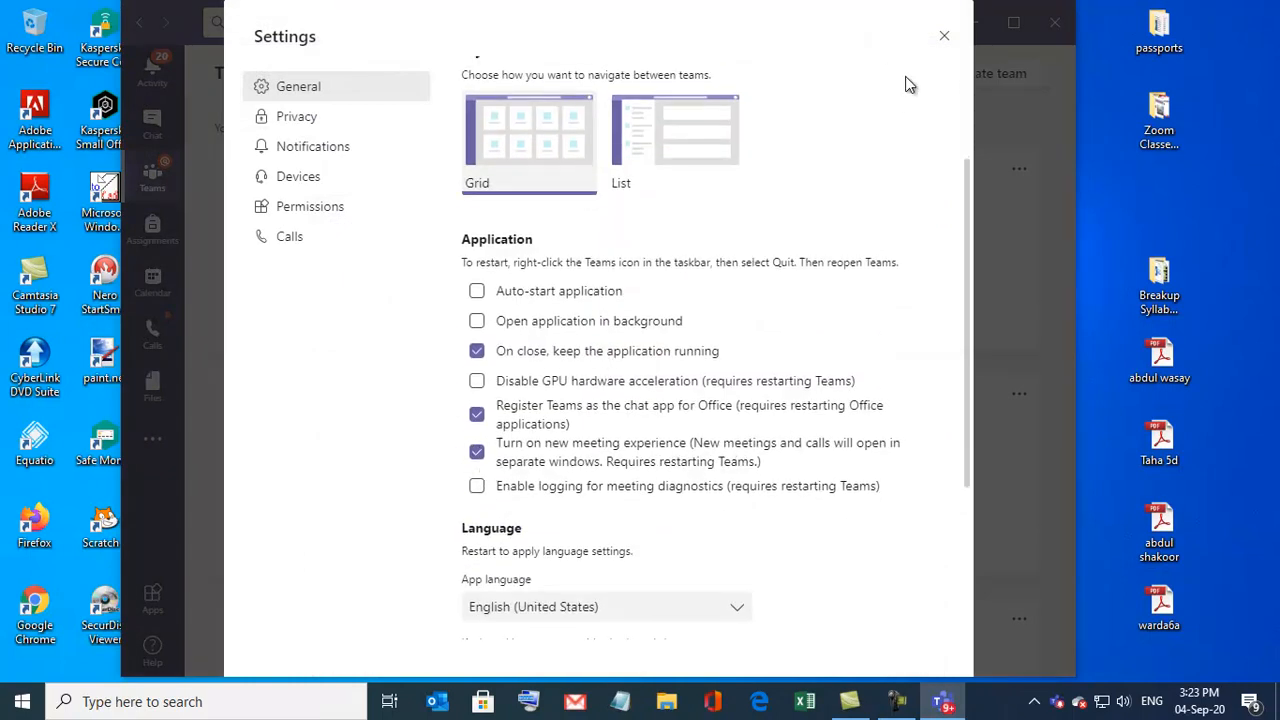
{"action": "left_click", "coordinate": [943, 37]}
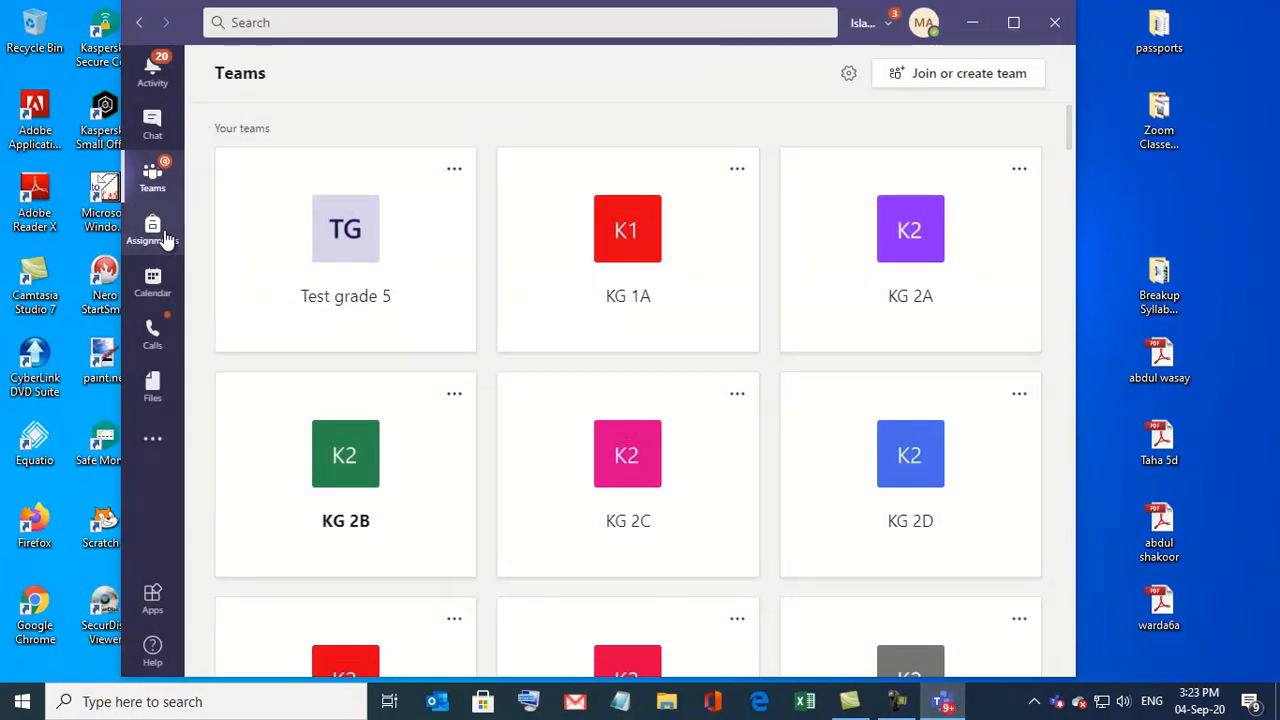
Start an instant meeting in the General channel of the Test grade 5 team.
{"action": "left_click", "coordinate": [337, 264]}
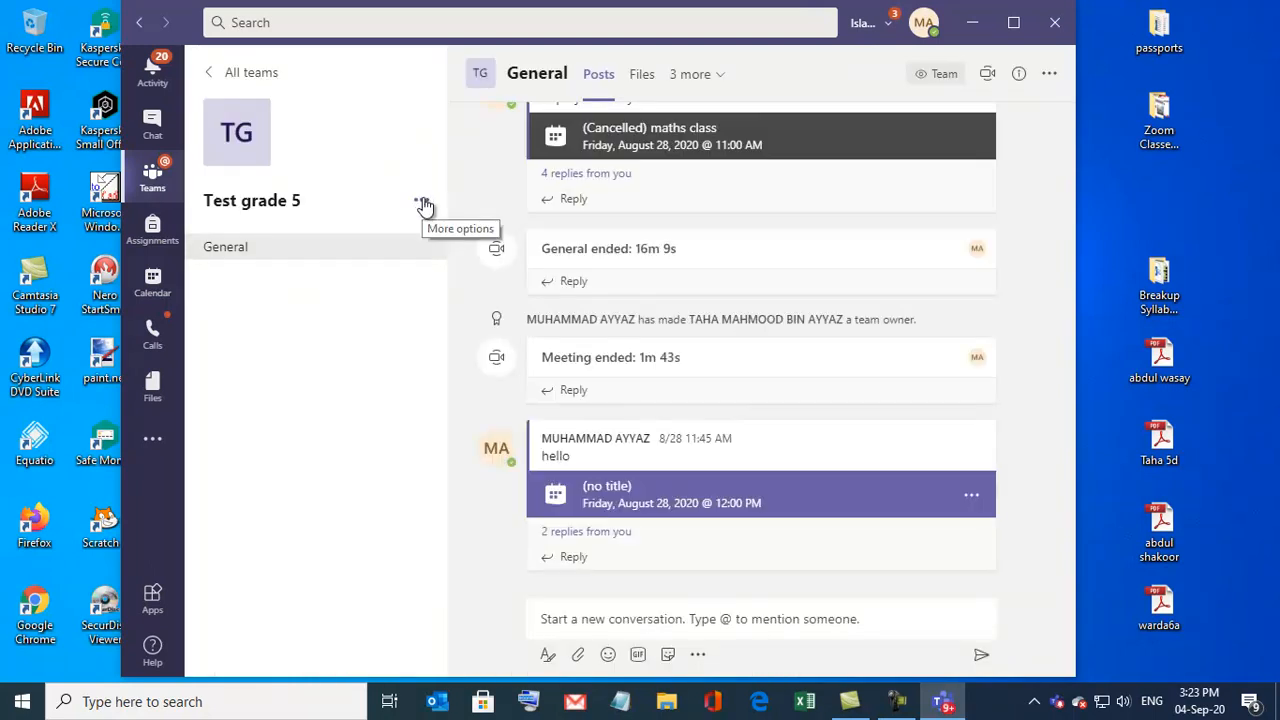
{"action": "left_click", "coordinate": [986, 74]}
{"action": "left_click", "coordinate": [796, 462]}
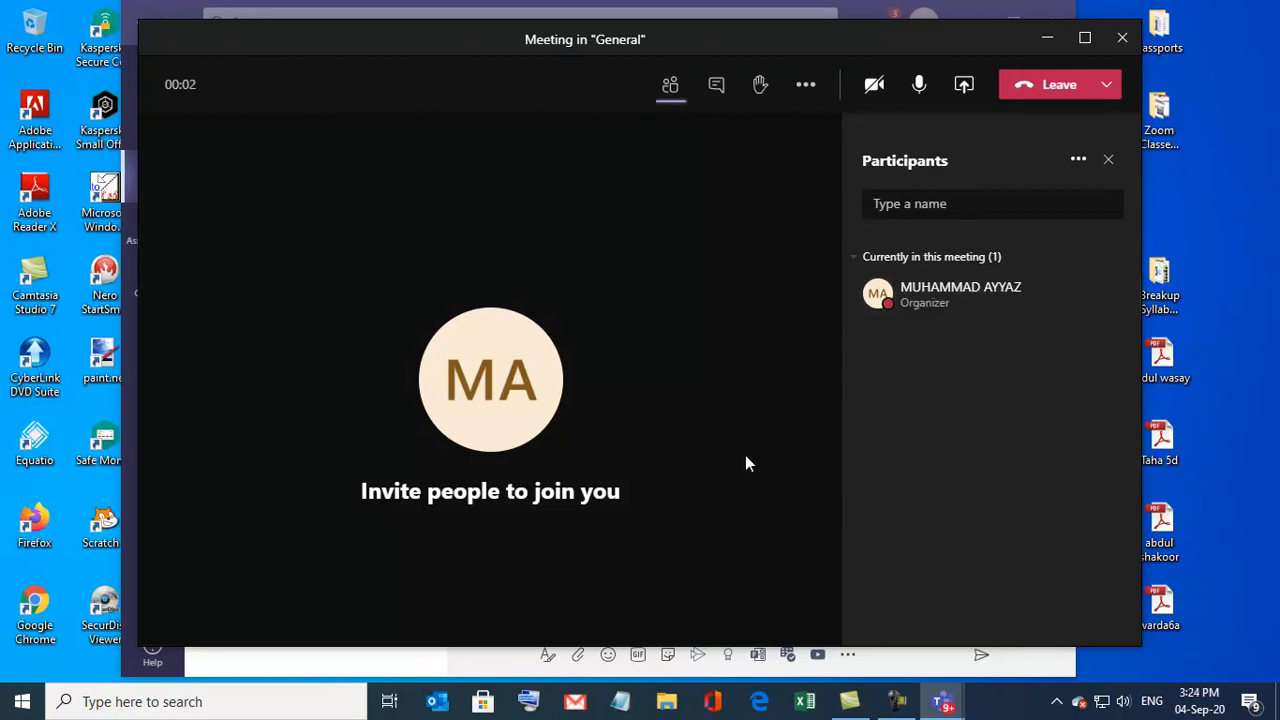
Examine the meeting's additional actions, including the Gallery, Large gallery and Together mode views.
{"action": "left_click", "coordinate": [803, 90]}
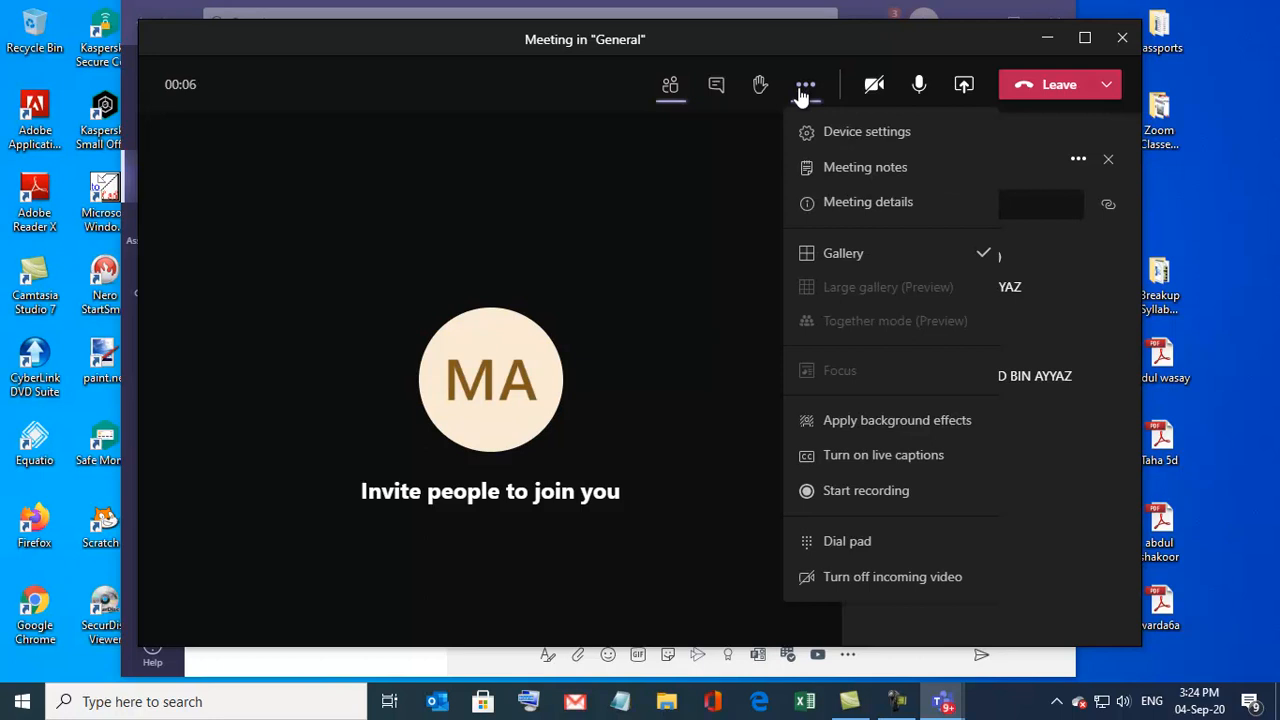
{"action": "left_click", "coordinate": [690, 436]}
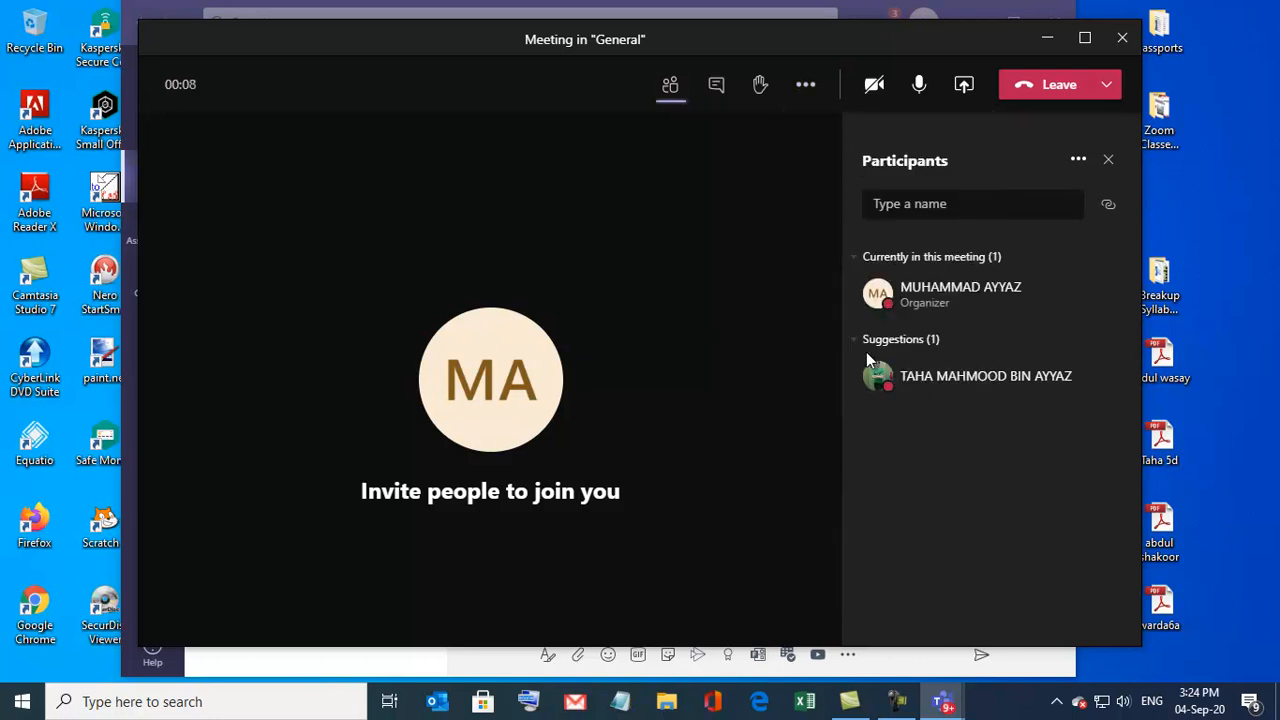
{"action": "left_click", "coordinate": [806, 88]}
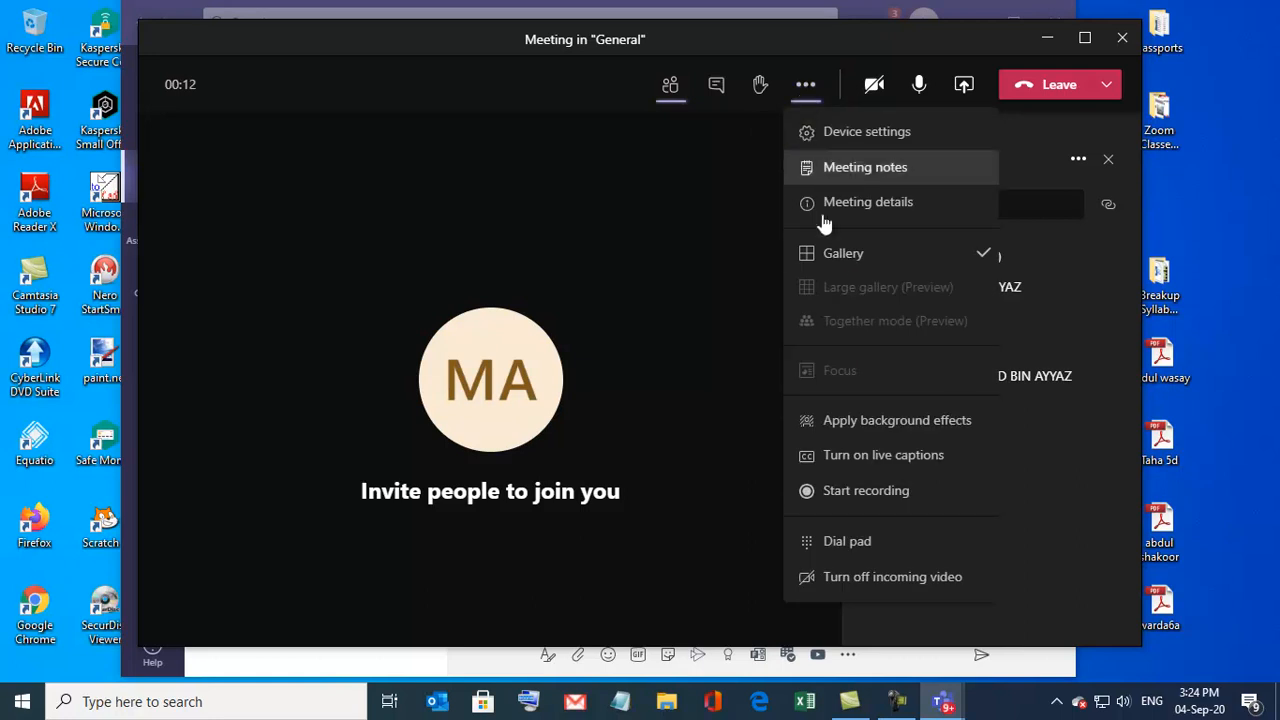
{"action": "left_click", "coordinate": [841, 255]}
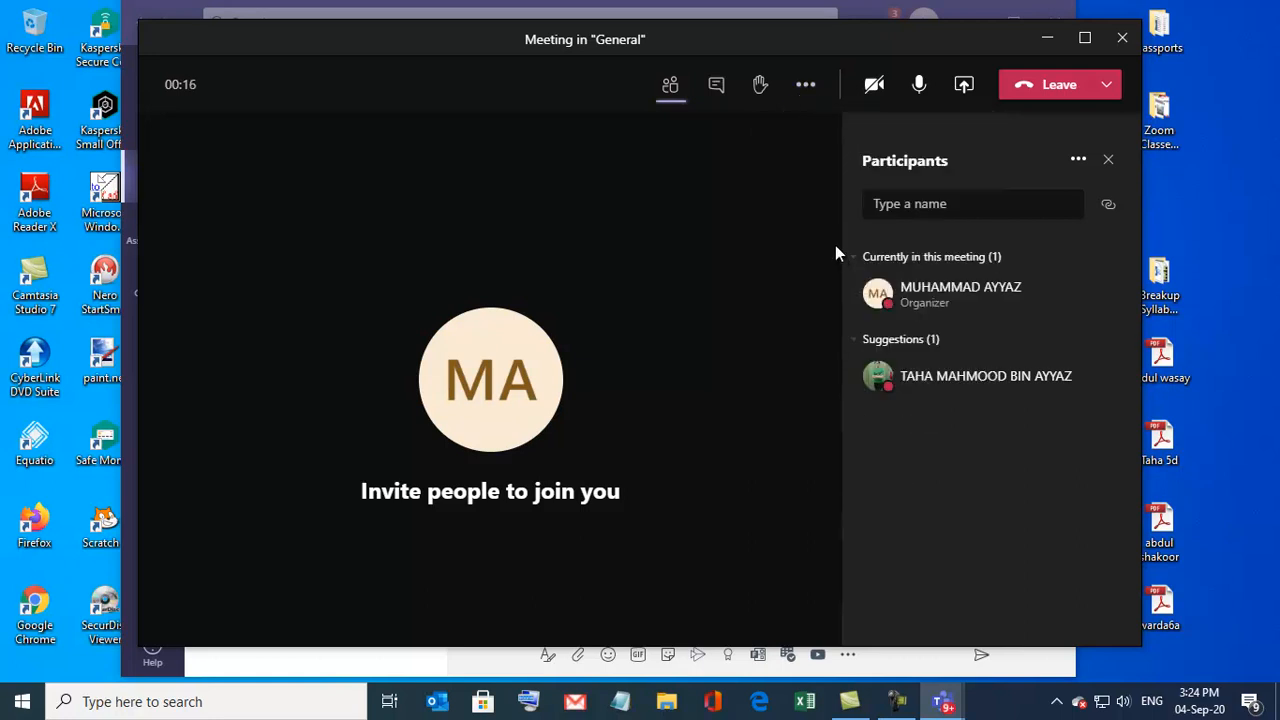
{"action": "left_click", "coordinate": [807, 88]}
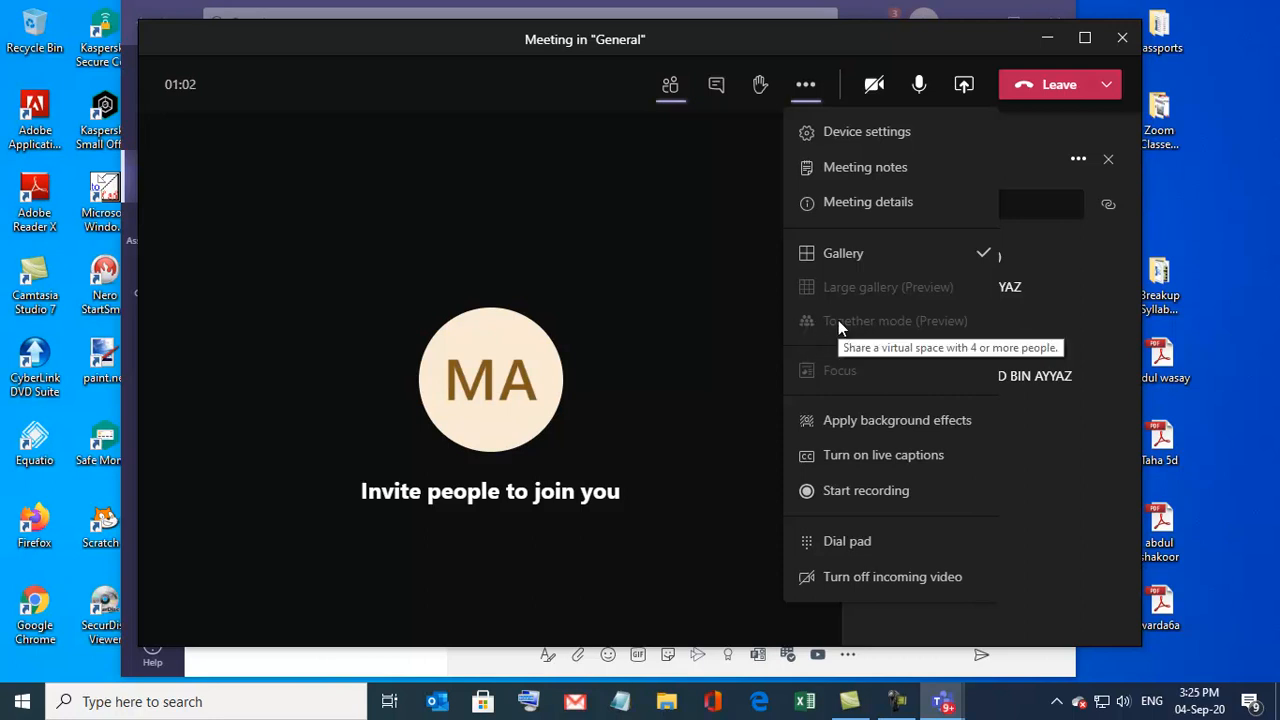
{"action": "left_click", "coordinate": [682, 300]}
With the meeting minimized, review the new meeting experience option in the general settings and the Teams app's task choices, including Quit.
{"action": "left_click", "coordinate": [1046, 40]}
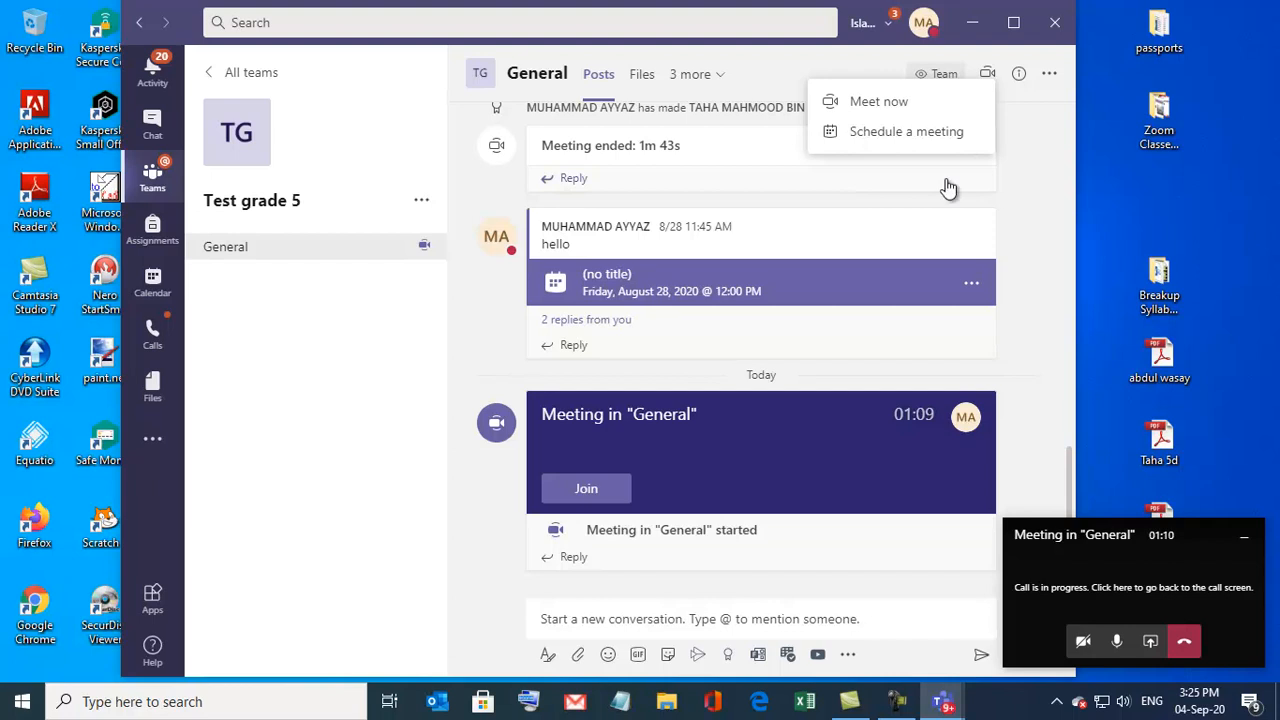
{"action": "left_click", "coordinate": [923, 35]}
{"action": "left_click", "coordinate": [852, 222]}
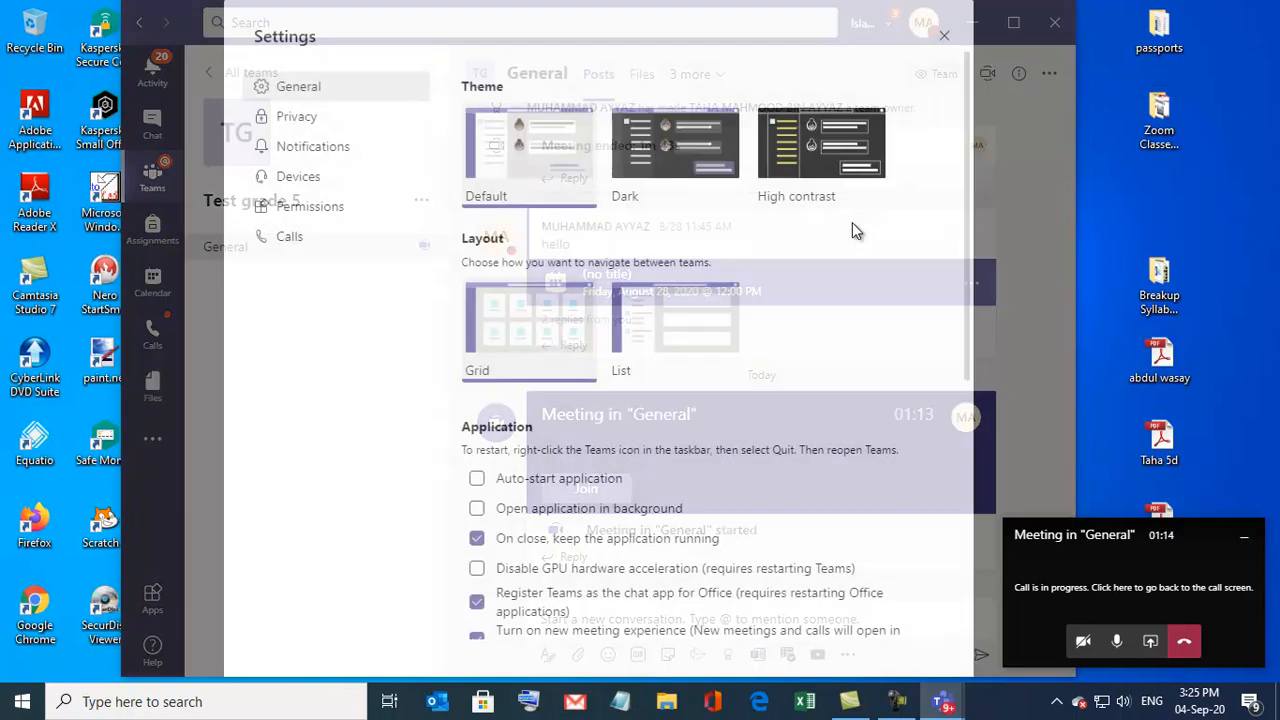
{"action": "scroll", "coordinate": [550, 500], "scroll_direction": "down", "scroll_amount": 1}
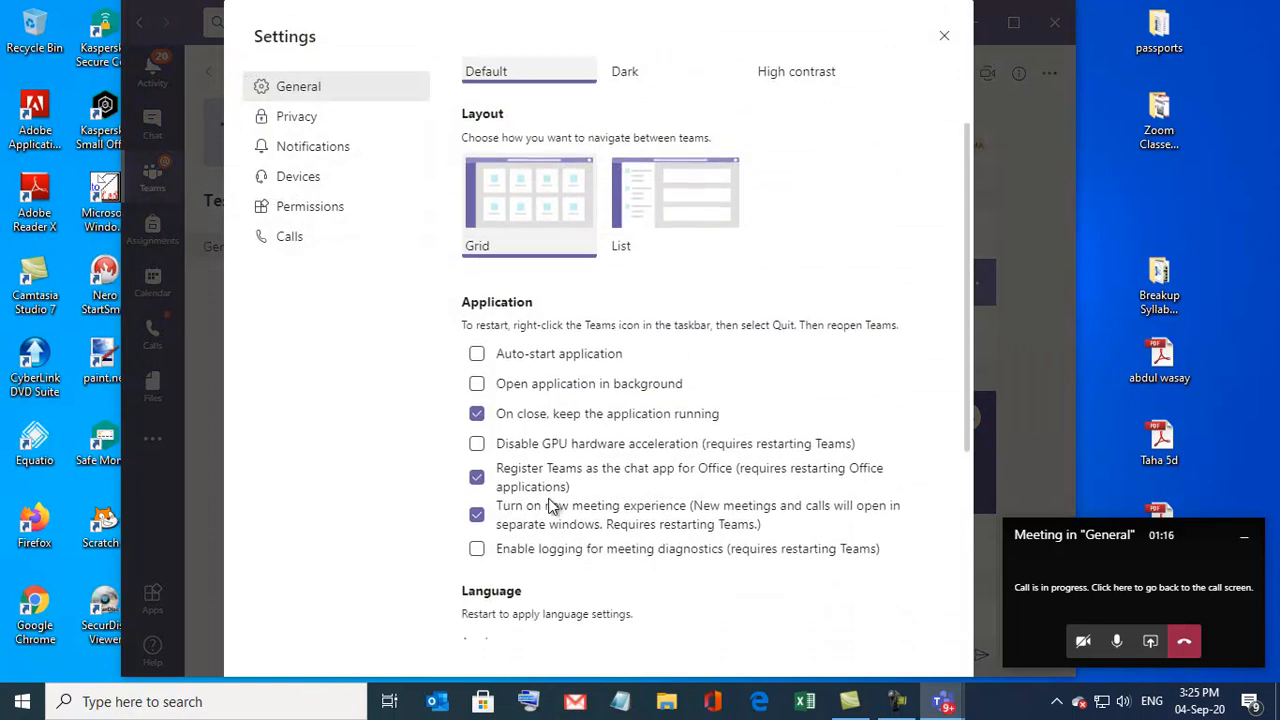
{"action": "scroll", "coordinate": [550, 505], "scroll_direction": "down", "scroll_amount": 2}
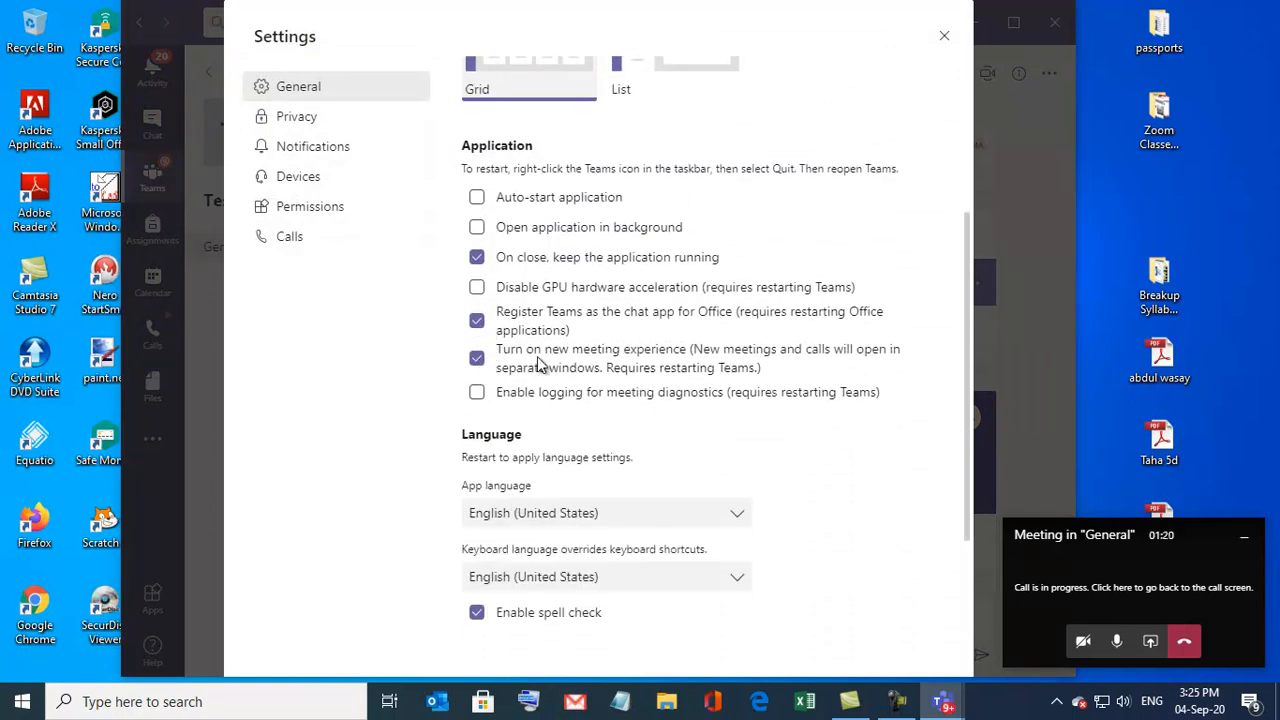
{"action": "left_click", "coordinate": [945, 40]}
{"action": "mouse_move", "coordinate": [935, 703]}
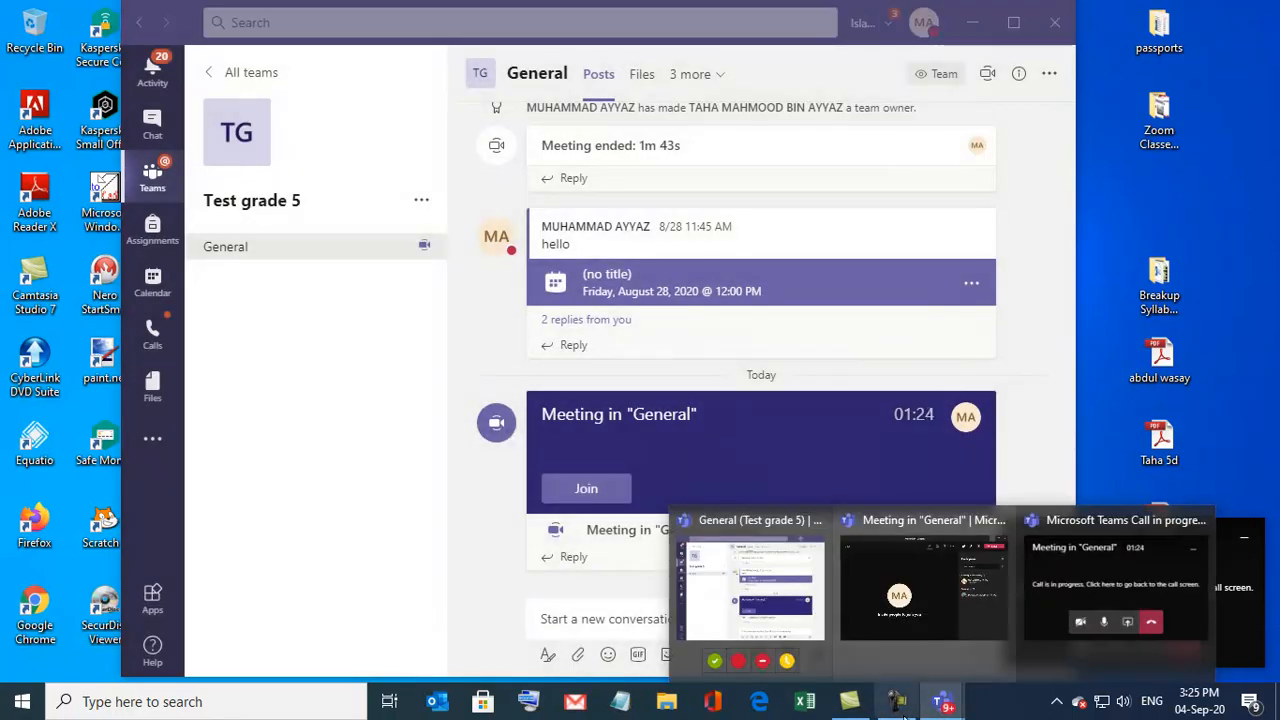
{"action": "right_click", "coordinate": [940, 700]}
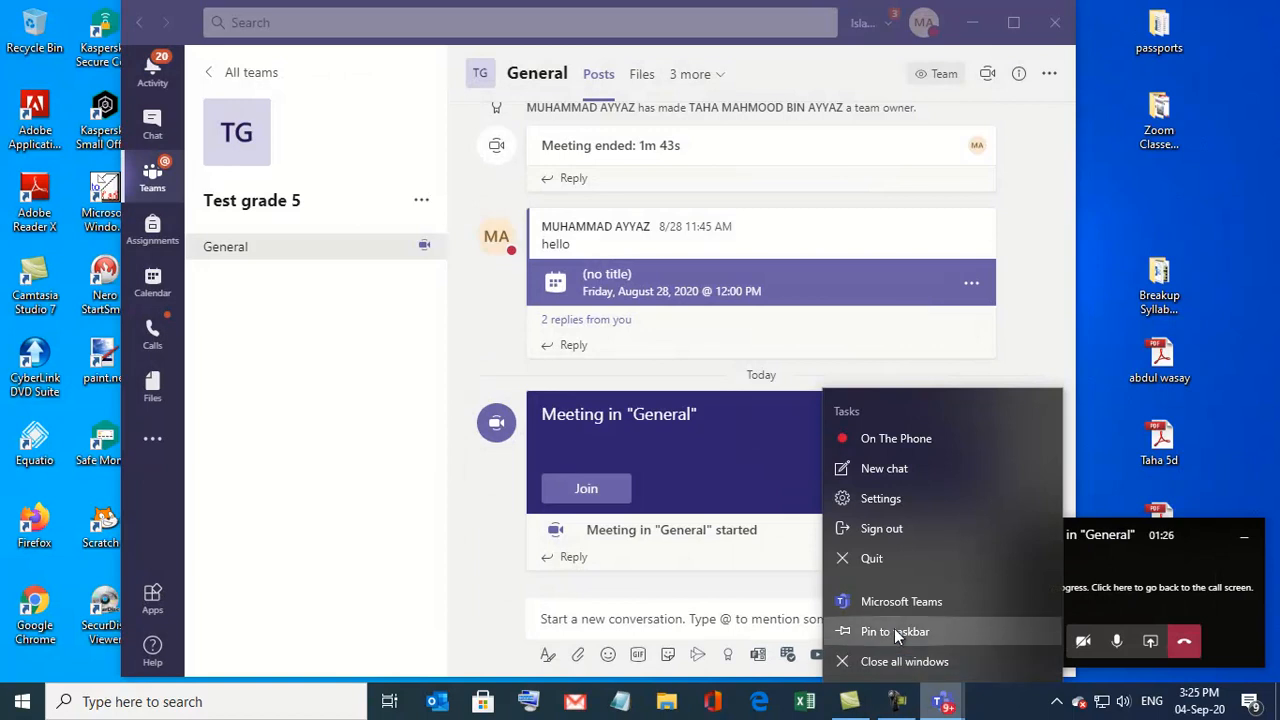